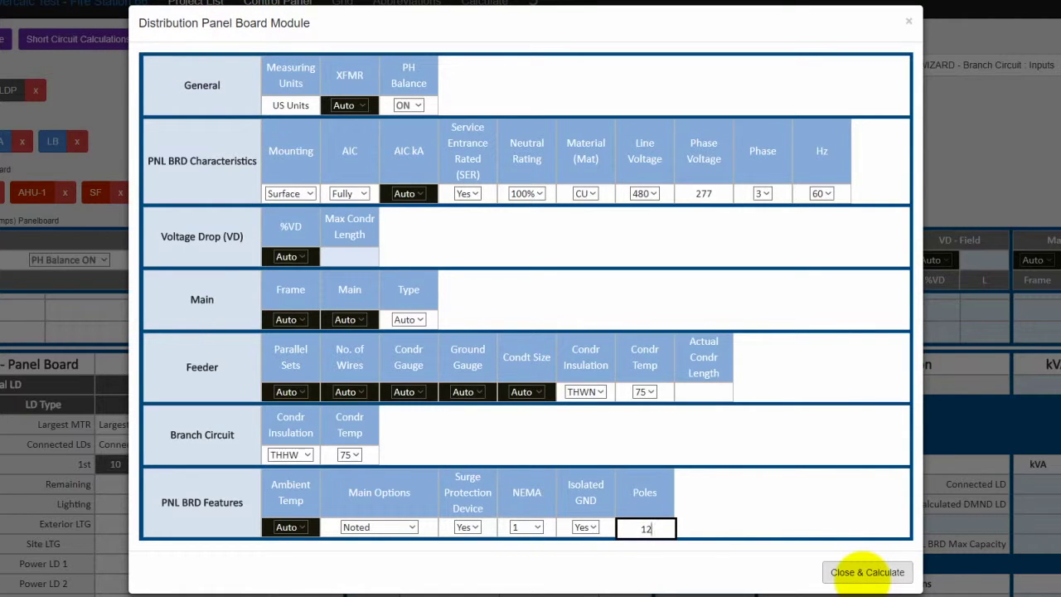
Step: Apply the HDP module settings with 12 poles and feed HDP from circuit 1 of MDP
left_click(862, 579)
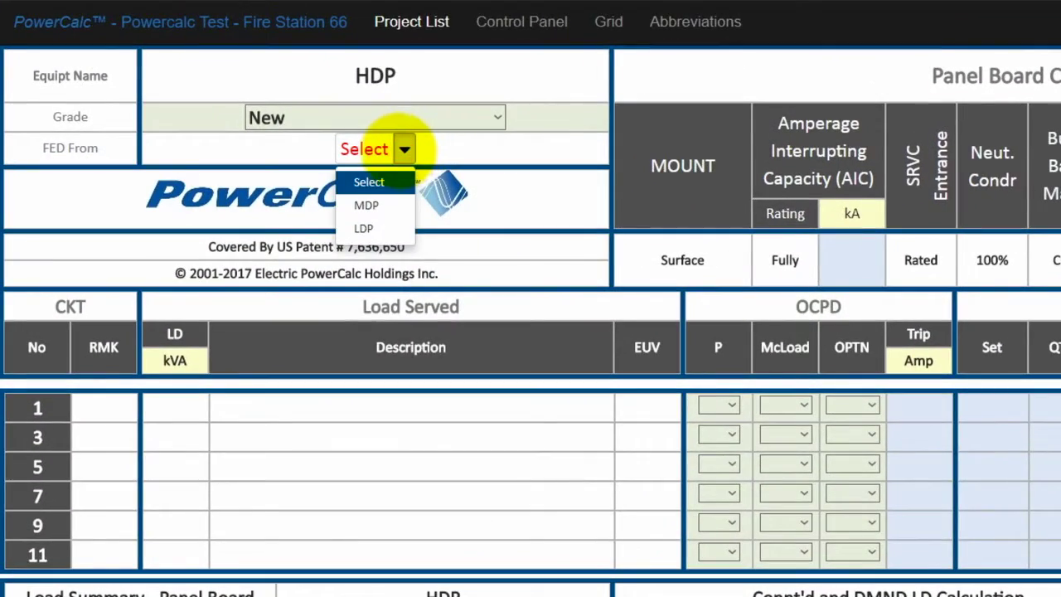
left_click(366, 205)
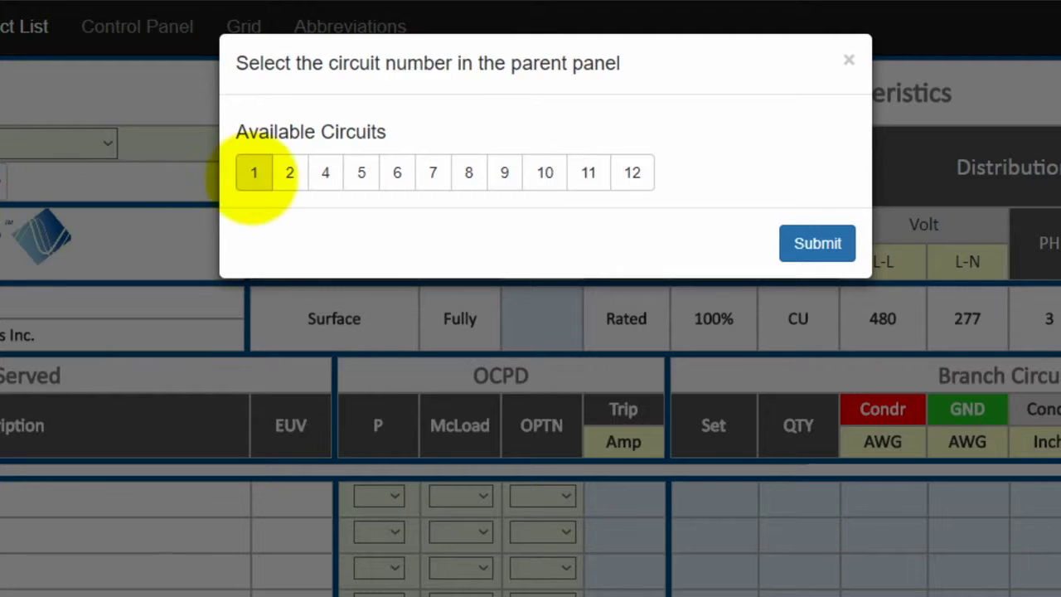
left_click(251, 175)
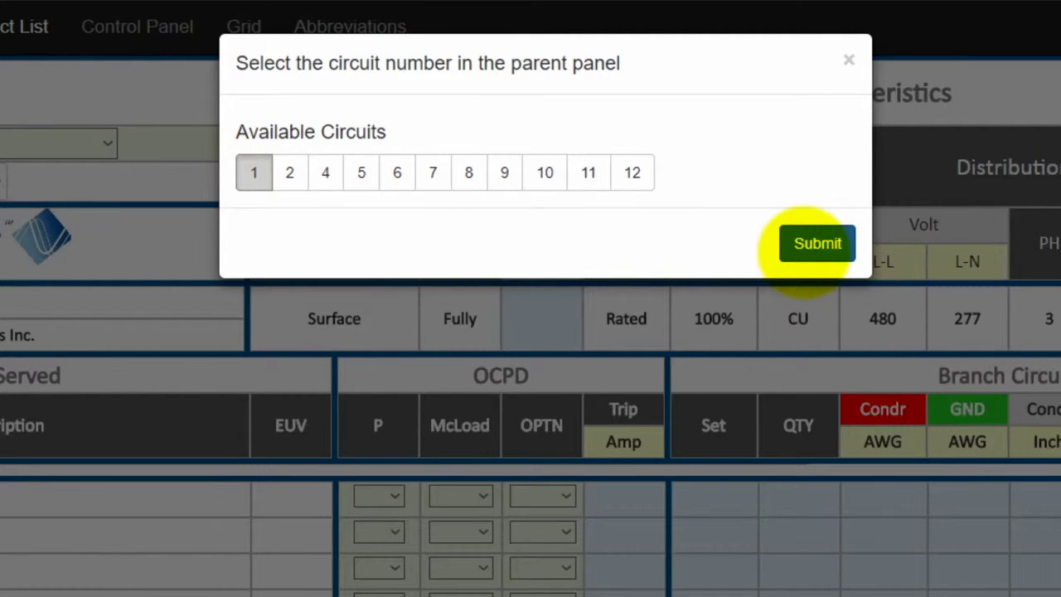
left_click(808, 245)
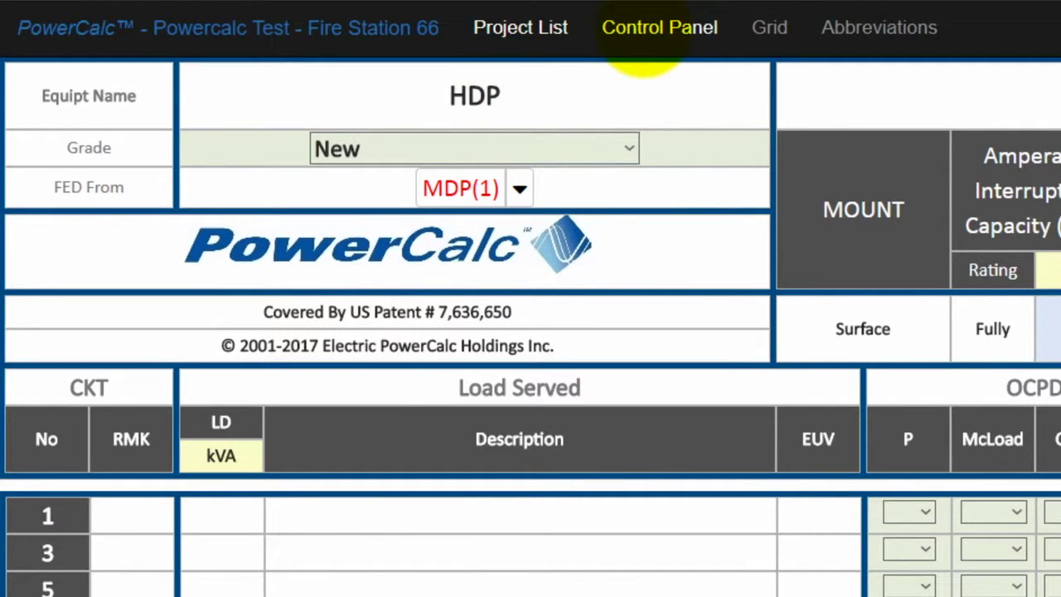
Step: Configure distribution panelboard LDP with surface mounting, 208 line voltage, THWN feeder insulation and 12 poles, and calculate it
left_click(643, 31)
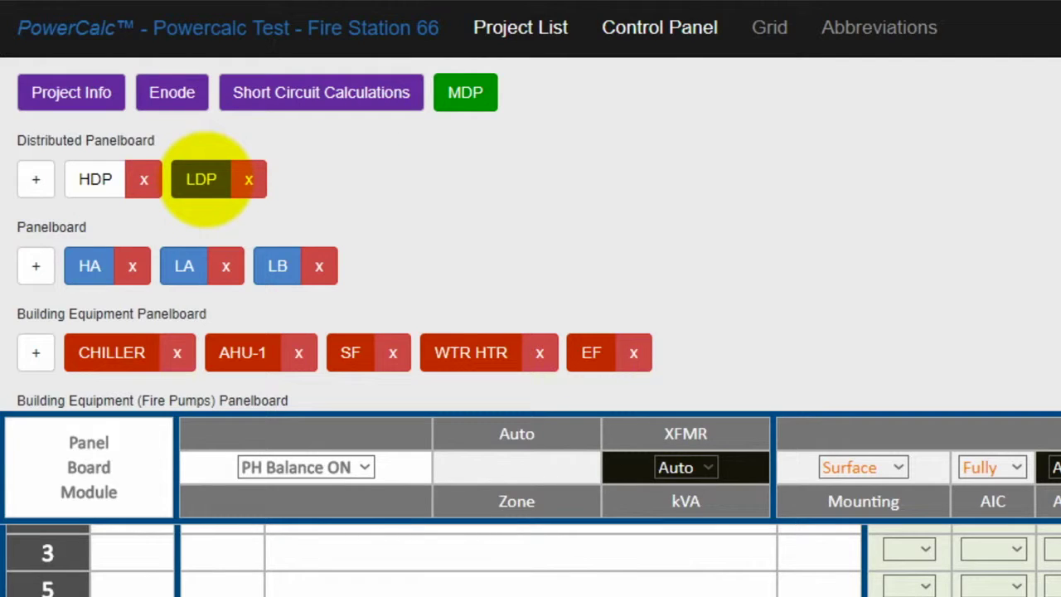
left_click(202, 179)
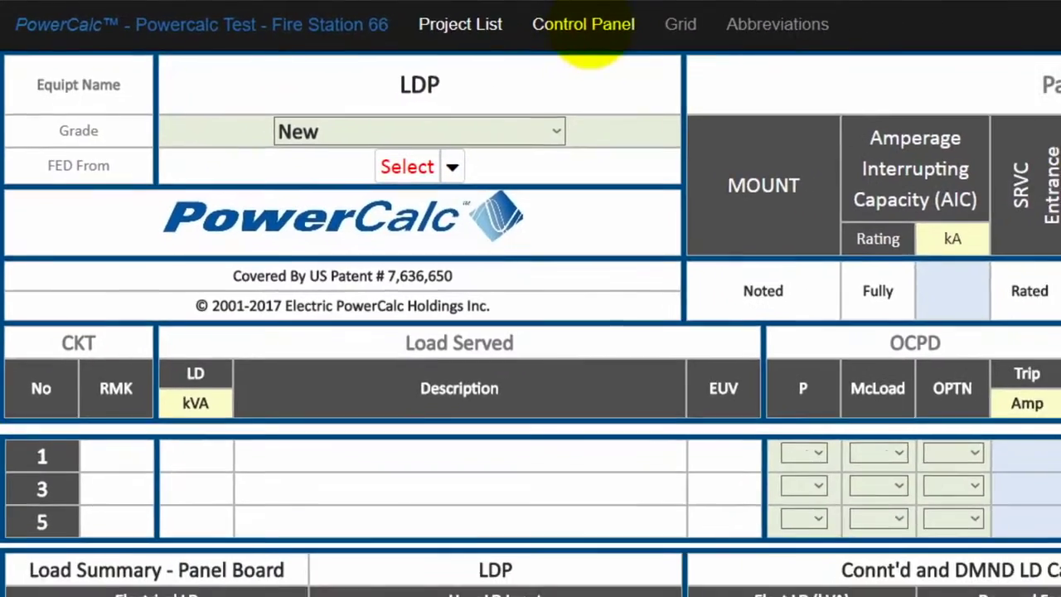
left_click(652, 26)
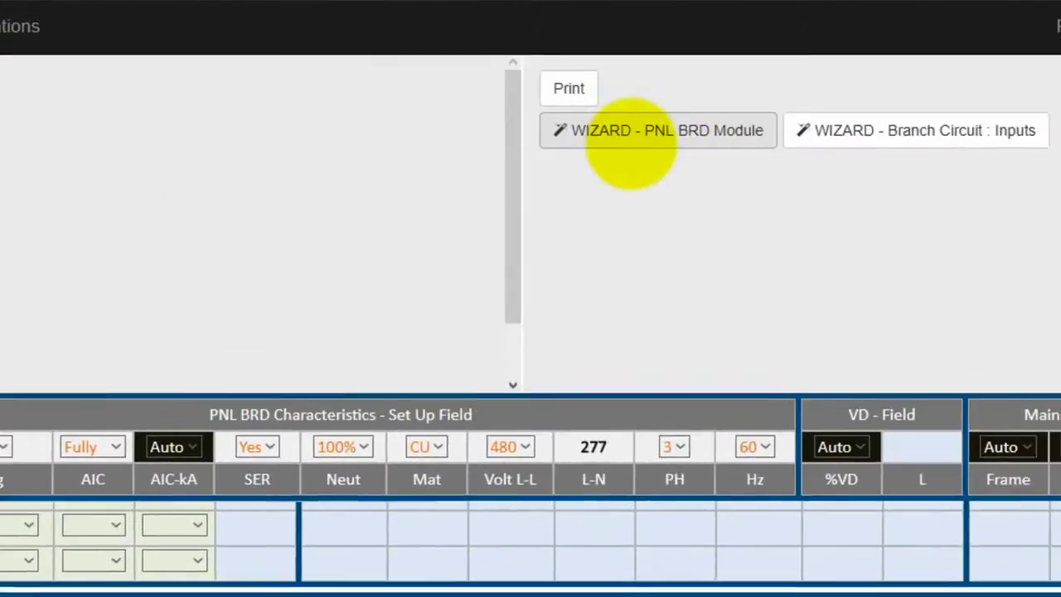
left_click(501, 142)
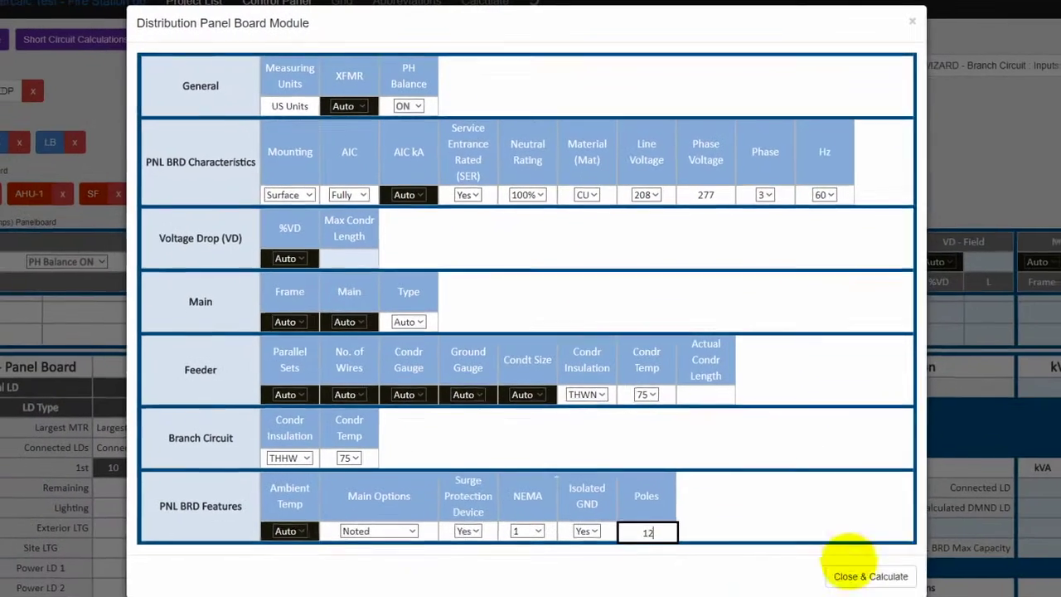
left_click(867, 572)
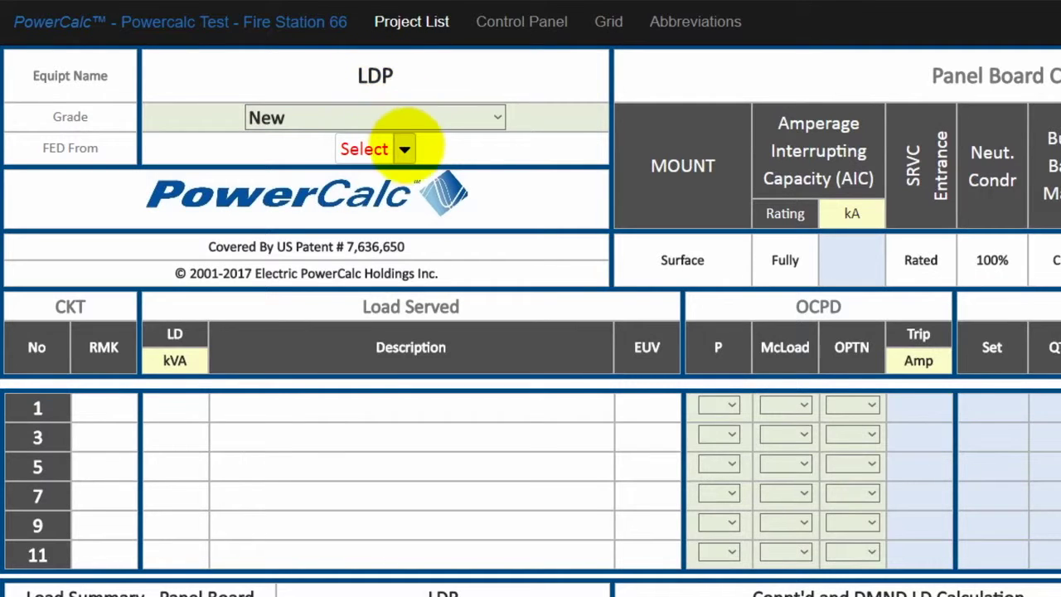
Step: Feed distribution panelboard LDP from circuit 2 of MDP
left_click(404, 150)
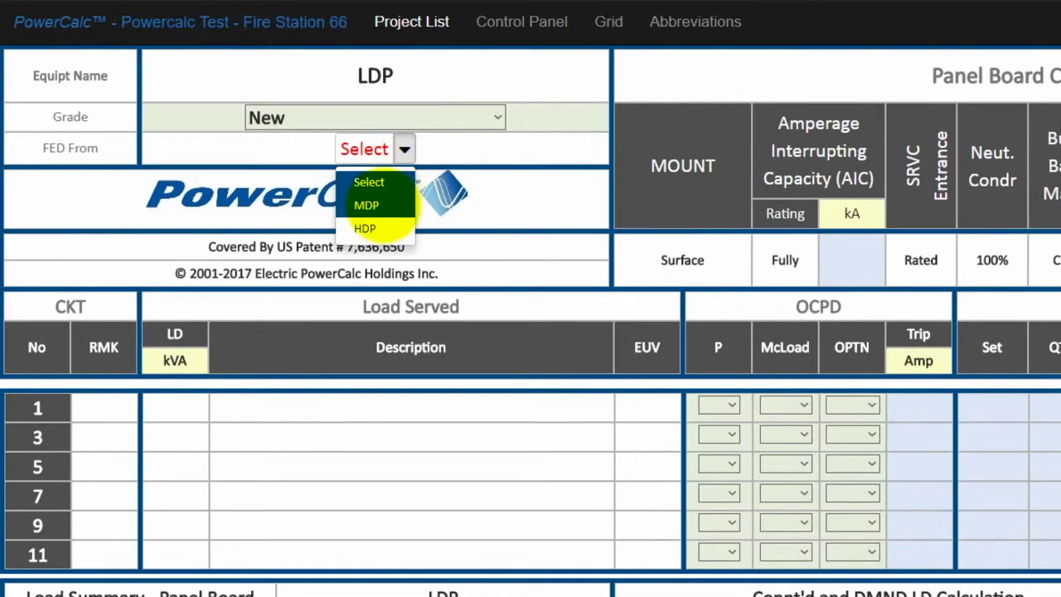
left_click(366, 205)
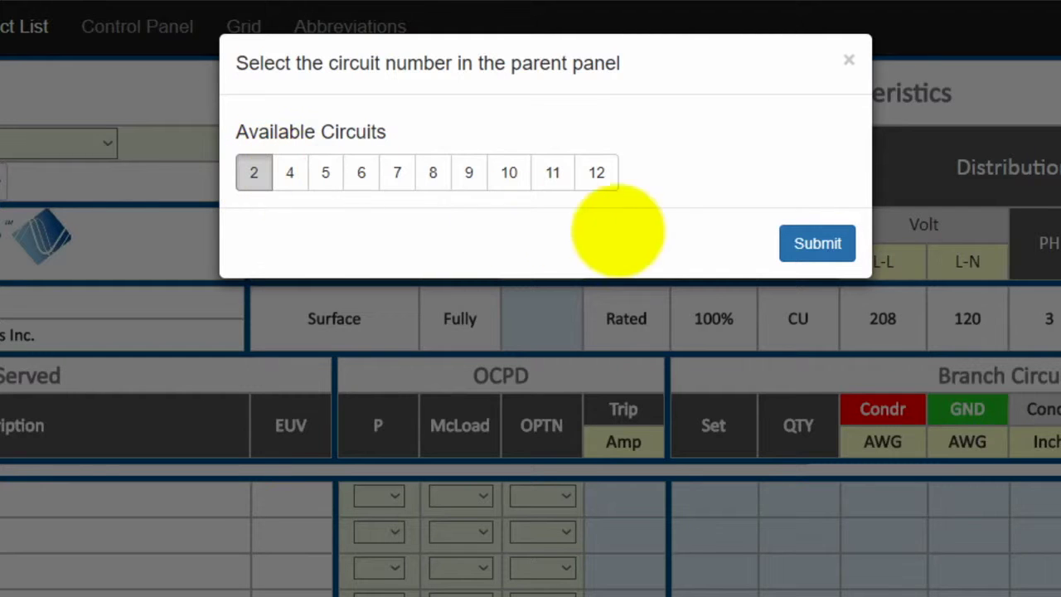
left_click(817, 243)
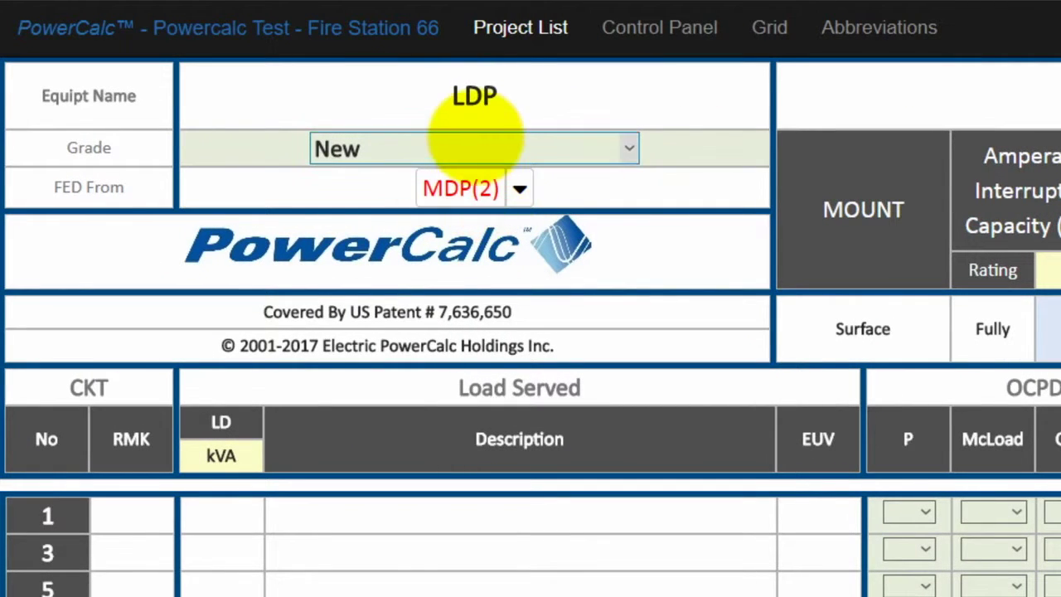
Step: Configure panelboard LA with recessed mounting, 208 line voltage, THWN feeder insulation and 24 poles, and calculate it
left_click(658, 28)
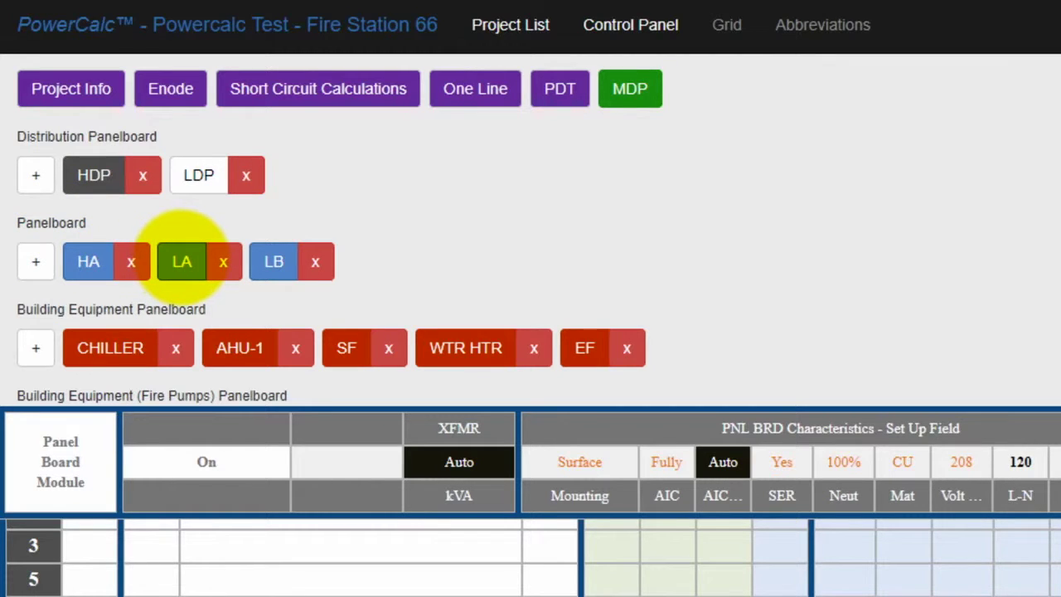
left_click(182, 260)
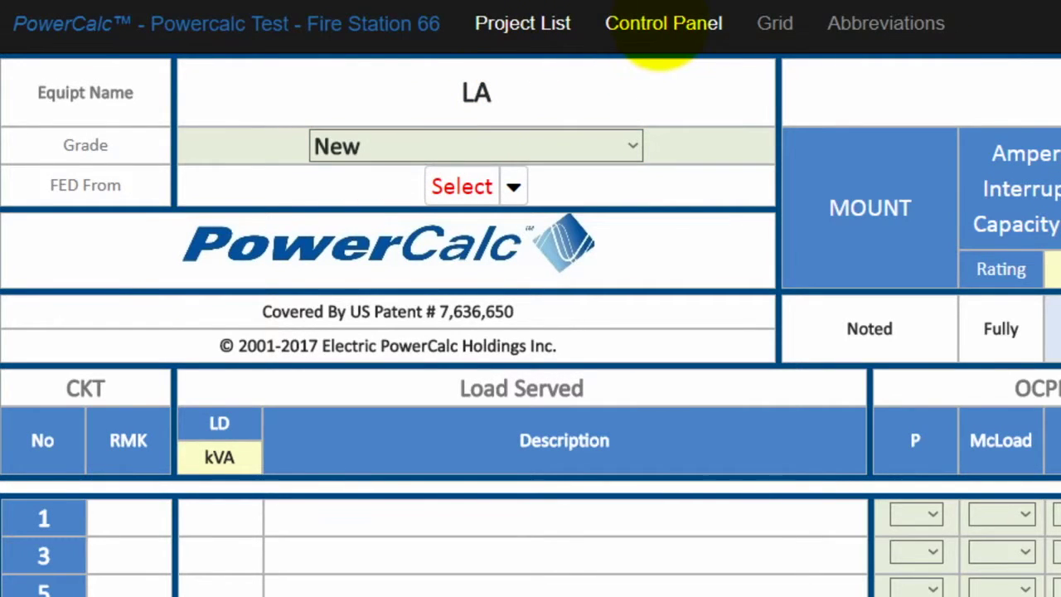
left_click(660, 24)
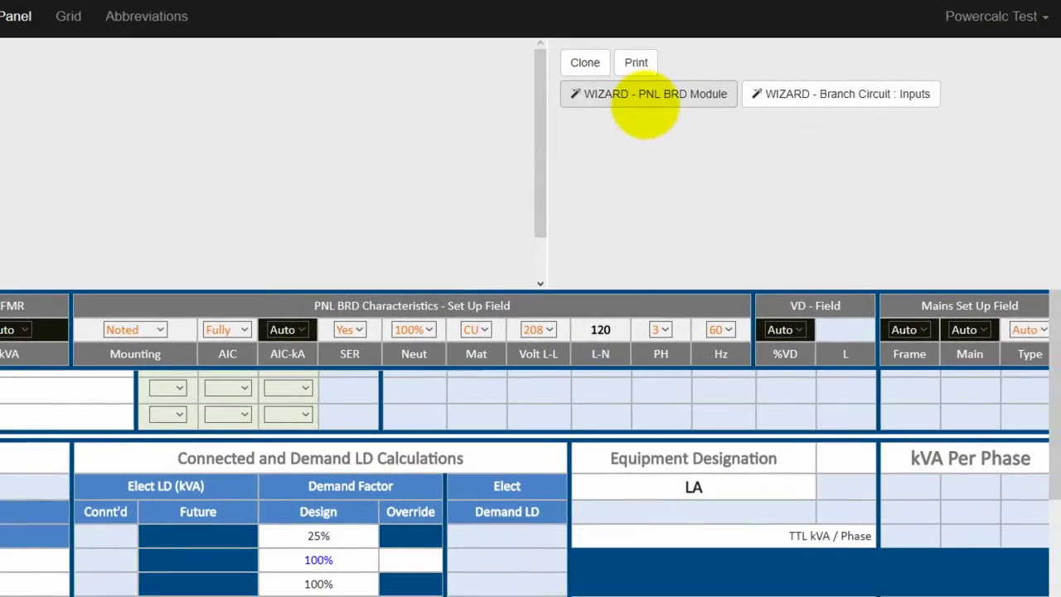
left_click(994, 116)
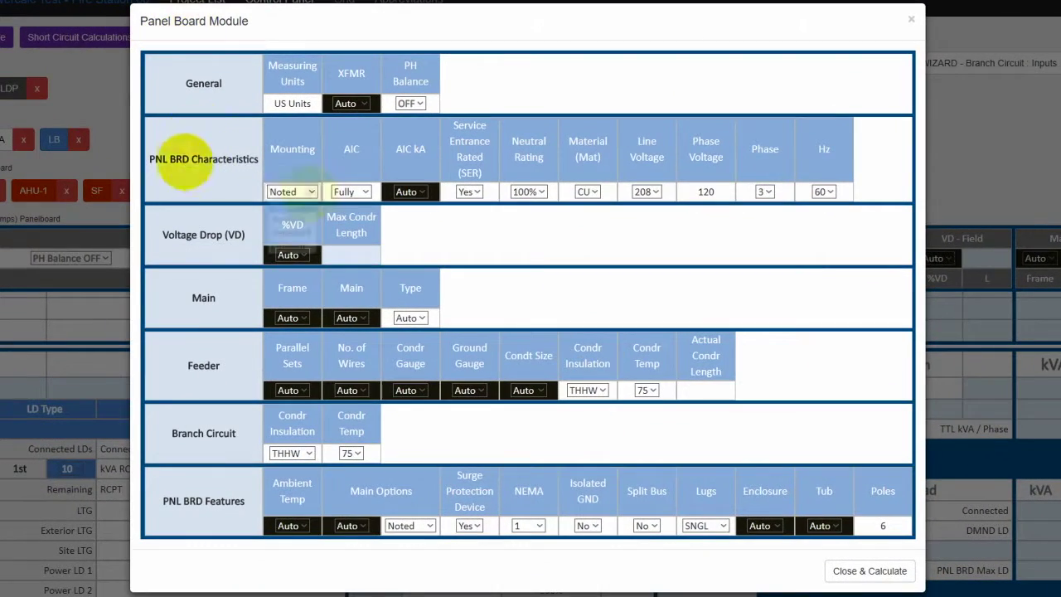
left_click(309, 191)
left_click(292, 232)
left_click(648, 191)
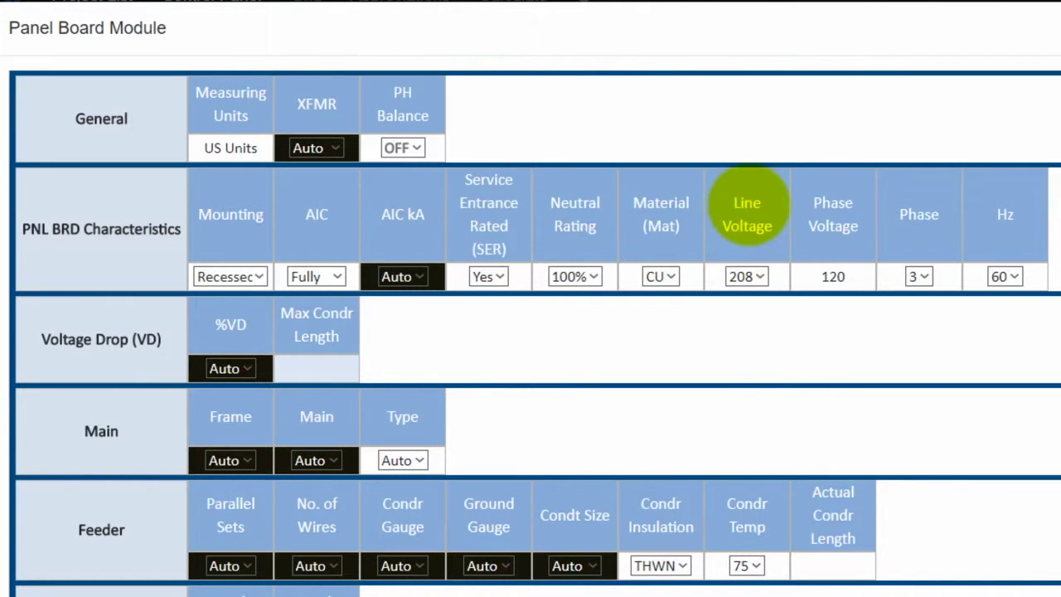
left_click(759, 276)
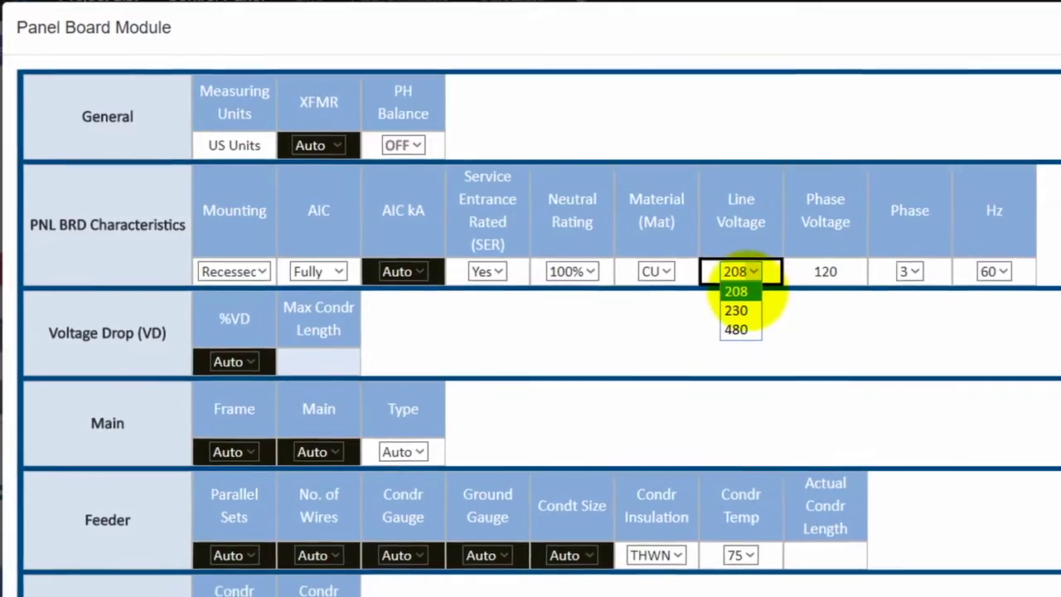
left_click(745, 292)
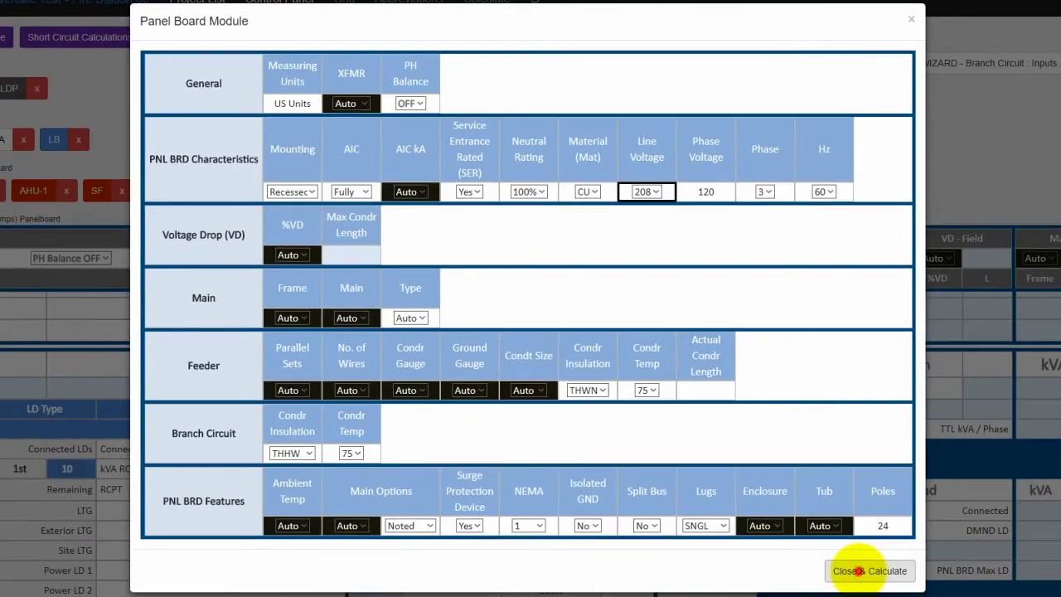
left_click(857, 570)
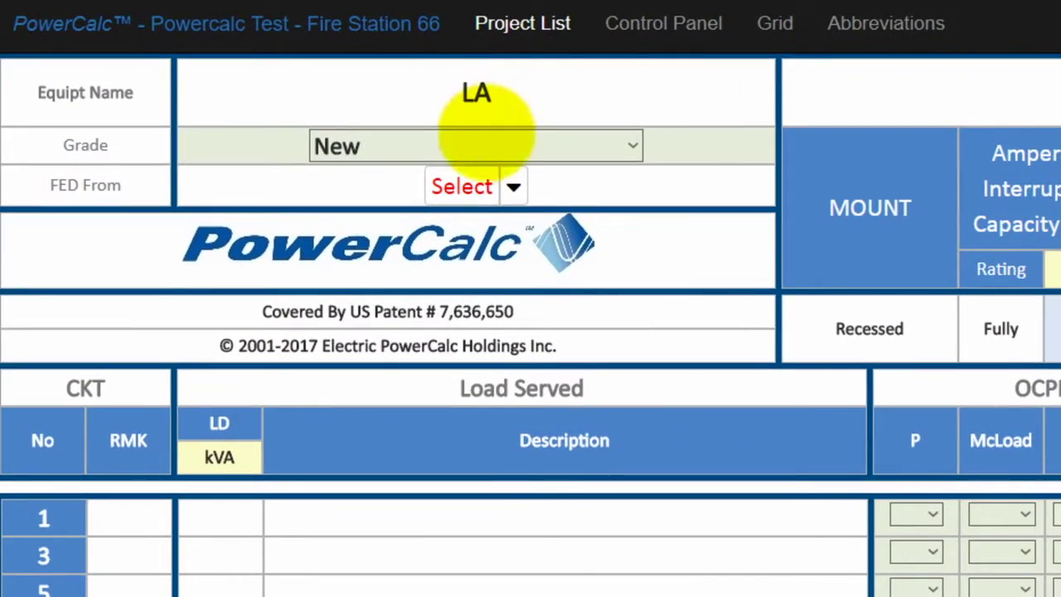
Step: Feed panelboard LA from circuit 5 of MDP
left_click(513, 186)
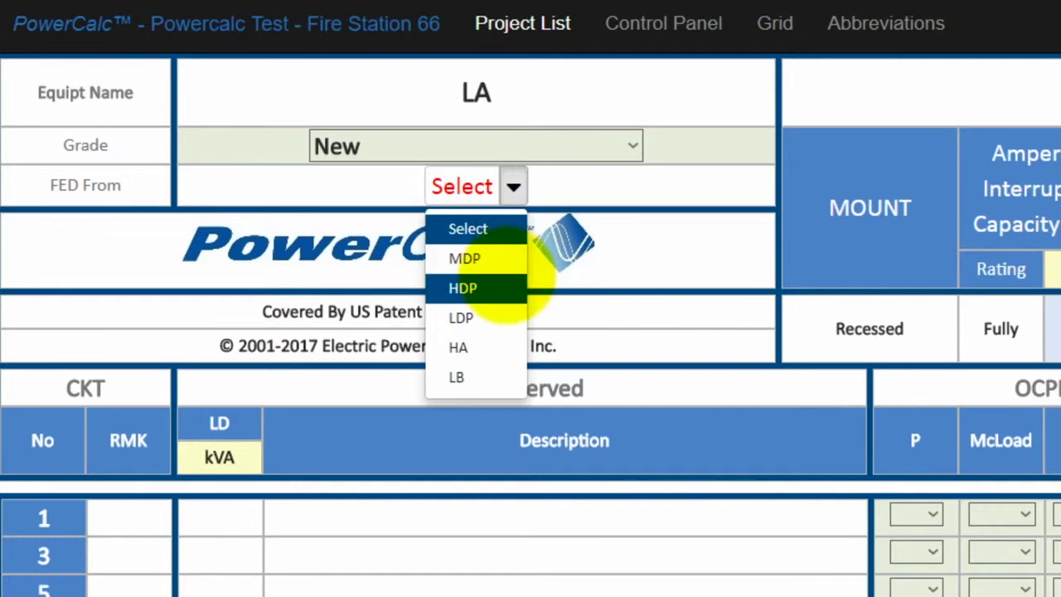
left_click(490, 262)
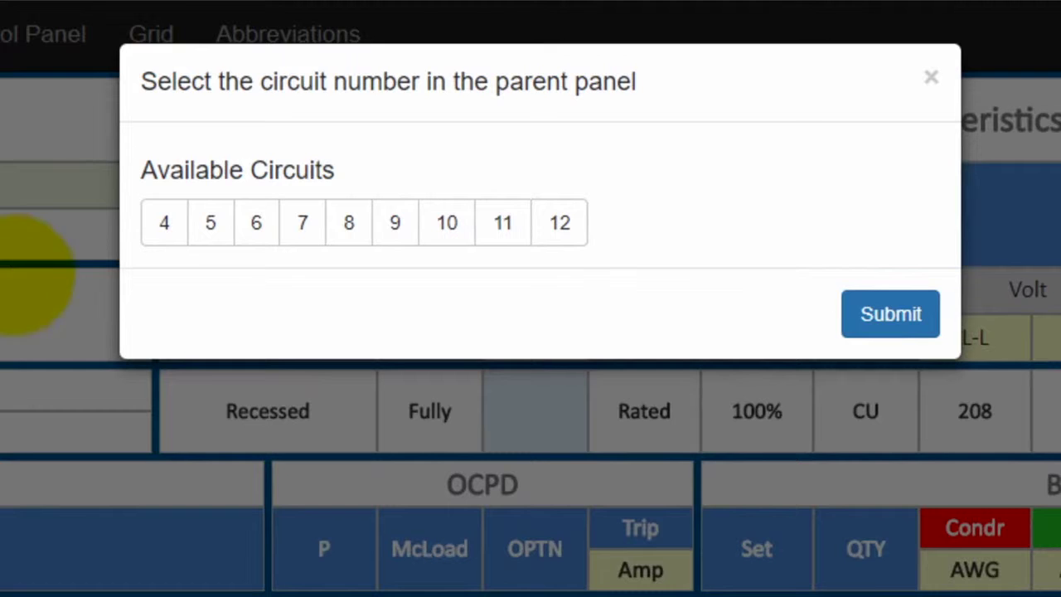
left_click(203, 218)
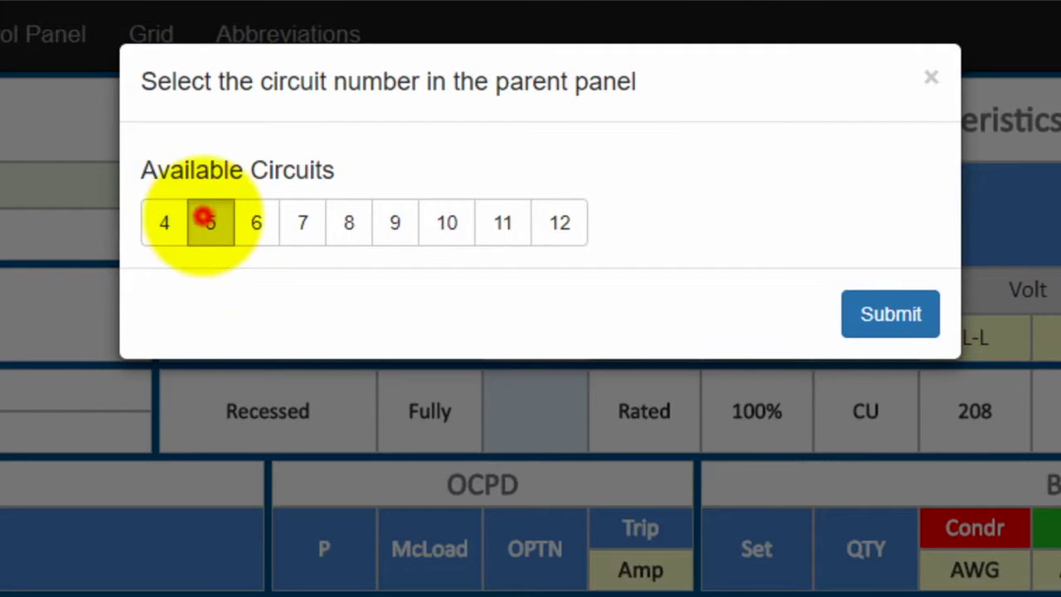
left_click(870, 307)
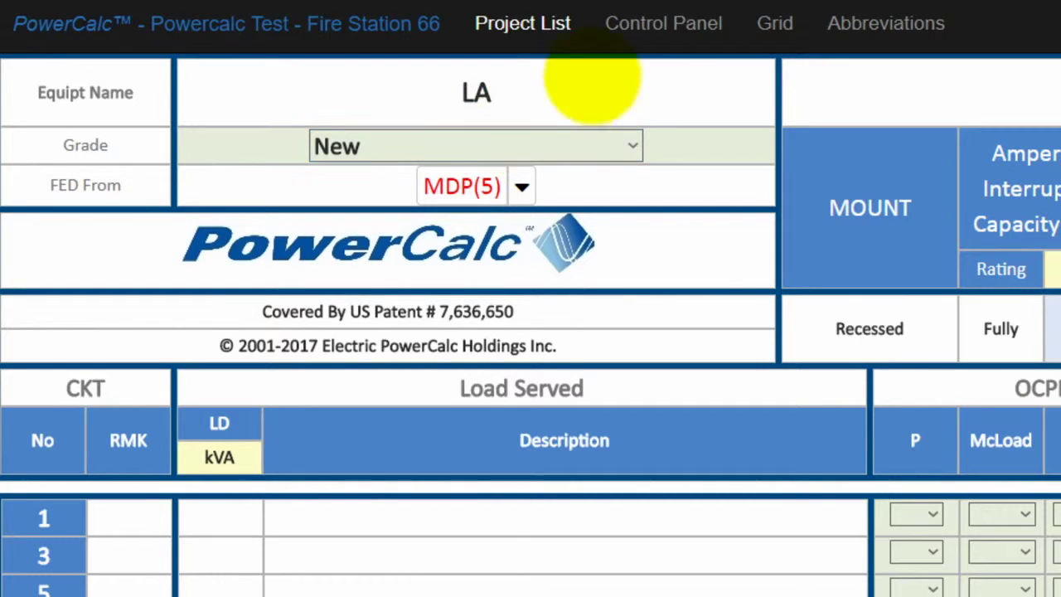
Step: Configure panelboard LB with recessed mounting, THWN feeder insulation and 24 poles, and calculate it
left_click(669, 34)
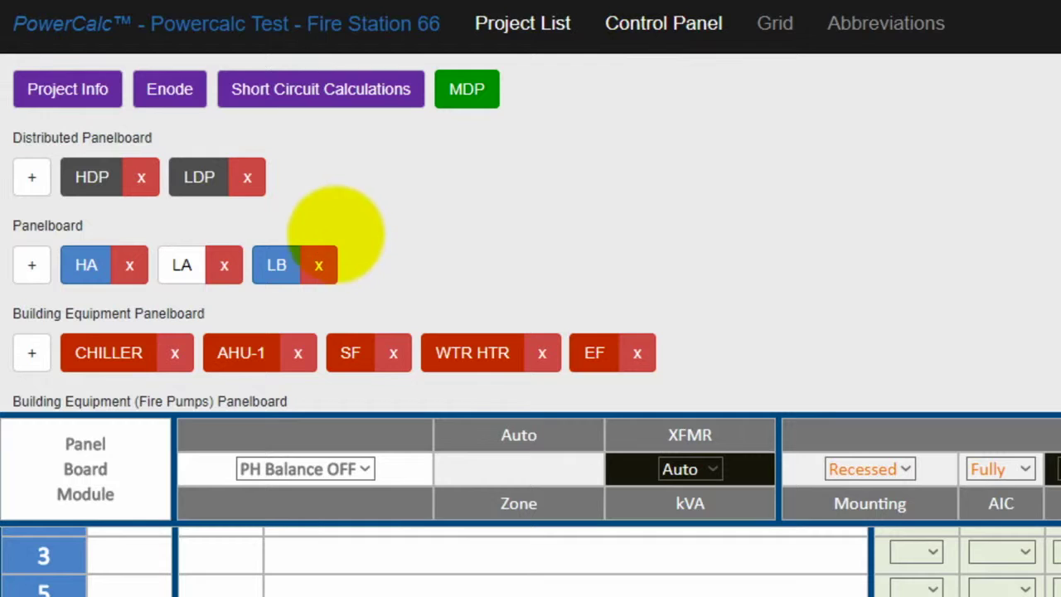
left_click(277, 264)
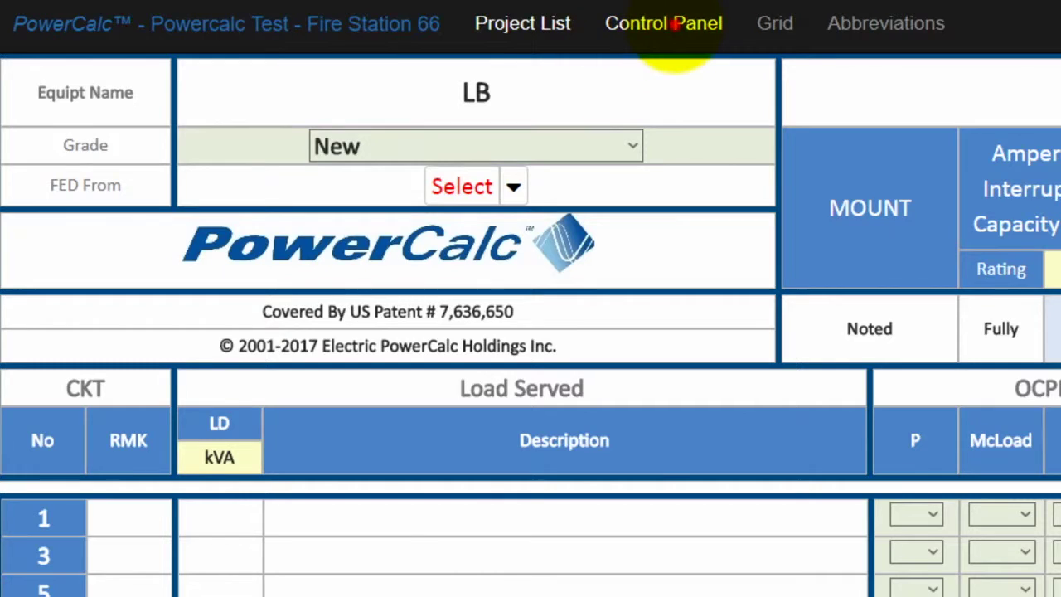
left_click(675, 25)
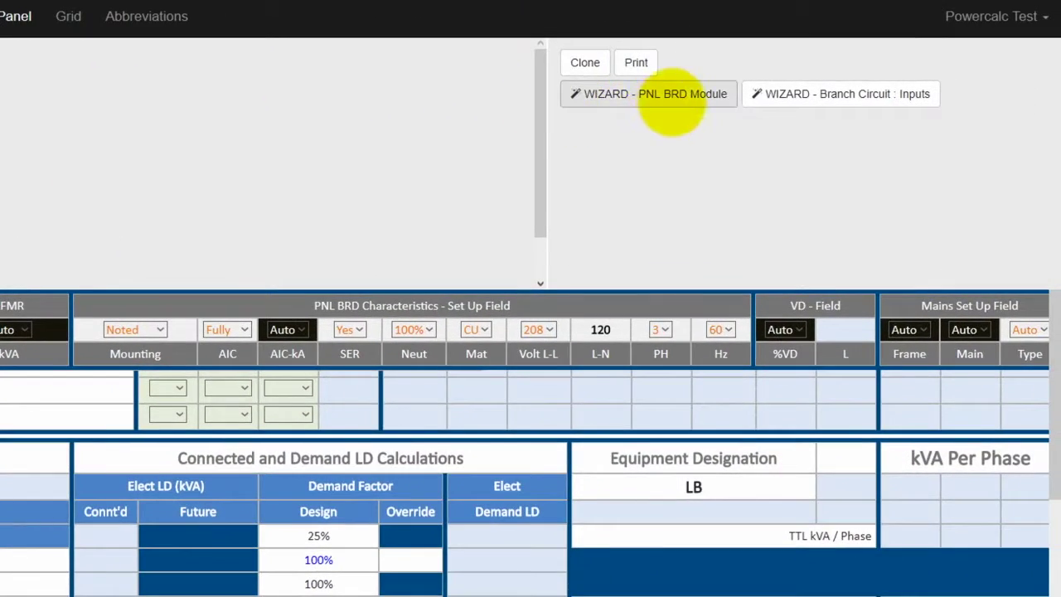
left_click(672, 94)
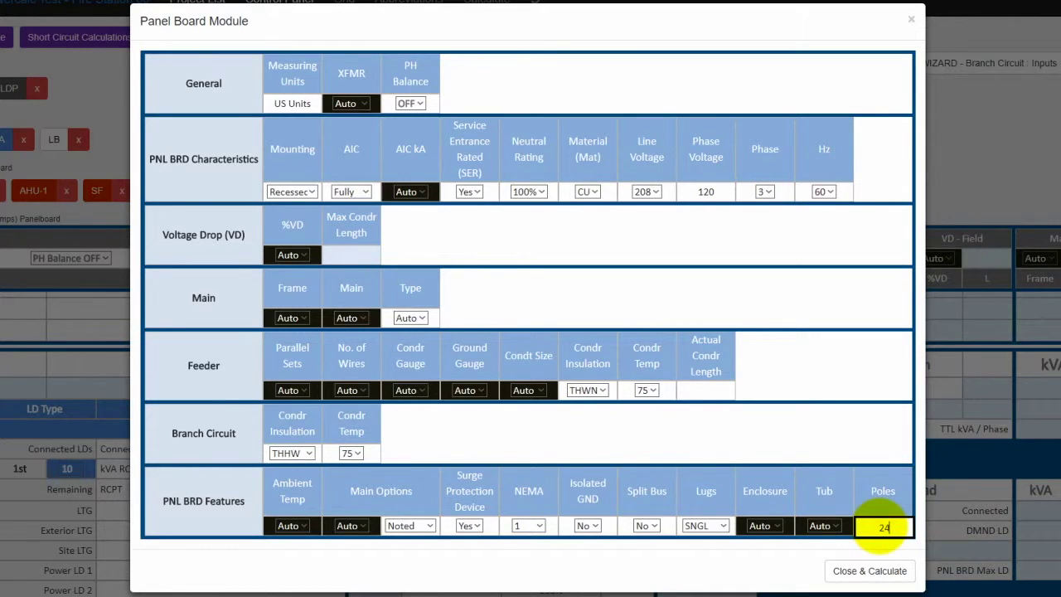
left_click(875, 570)
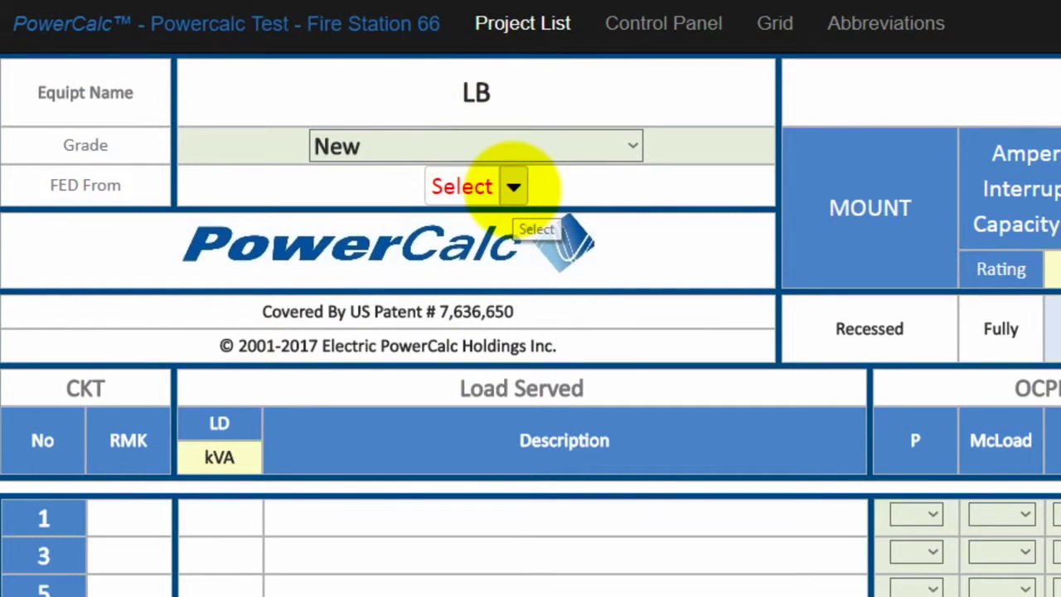
Step: Feed panelboard LB from circuit 7 of MDP
left_click(513, 187)
left_click(464, 257)
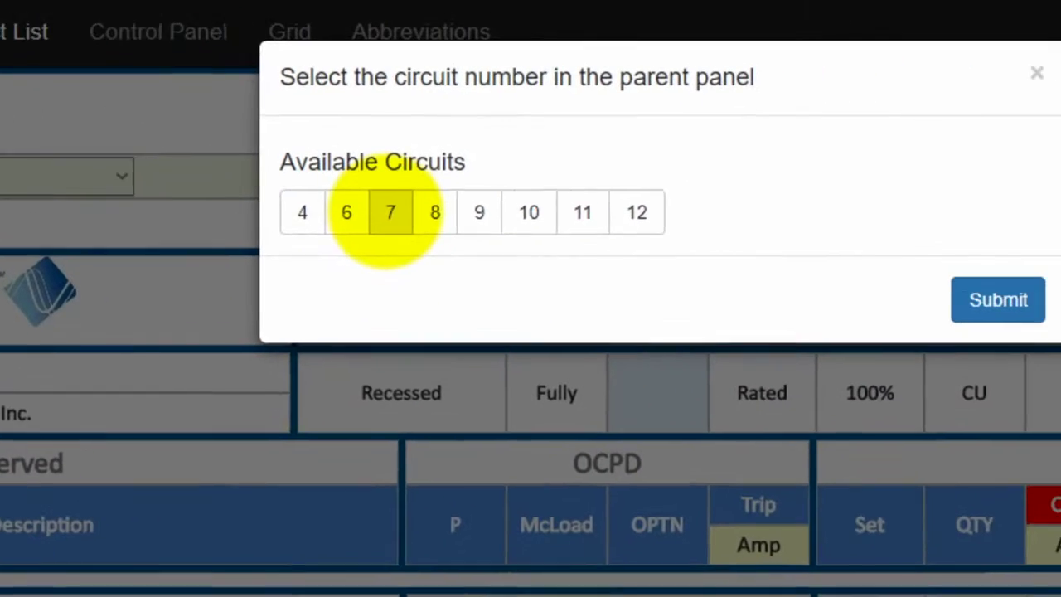
left_click(774, 182)
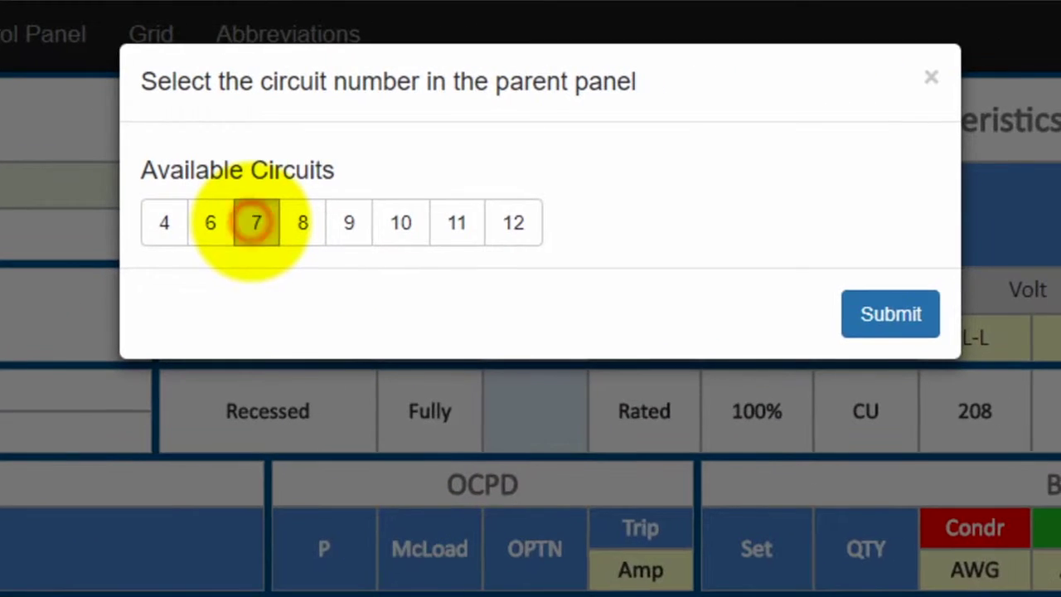
left_click(885, 311)
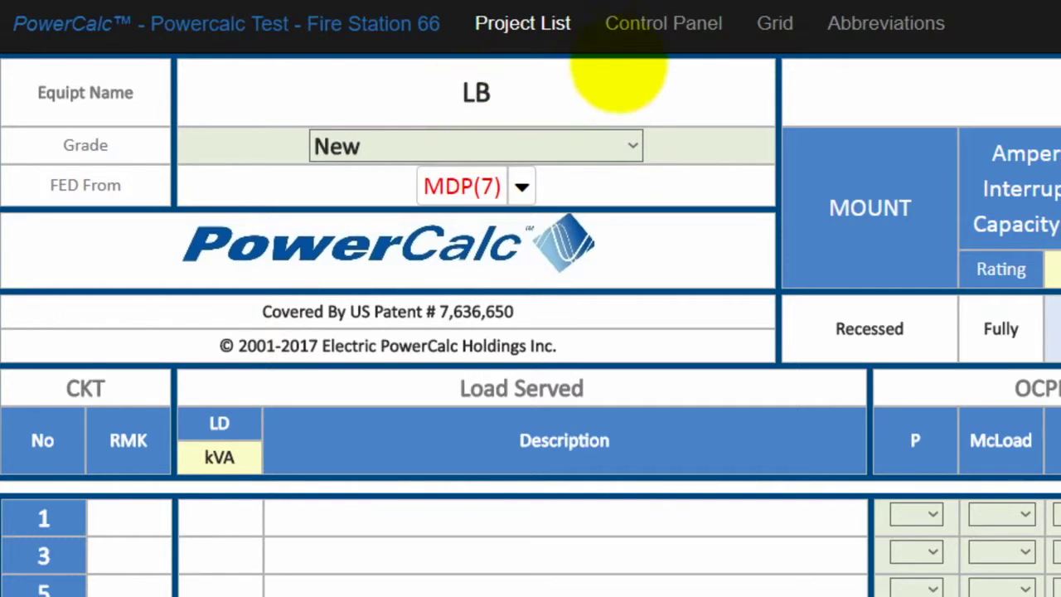
Step: Open the CHILLER building equipment panelboard and set its equipment utilization voltage to 480 V, 3 phase
left_click(673, 31)
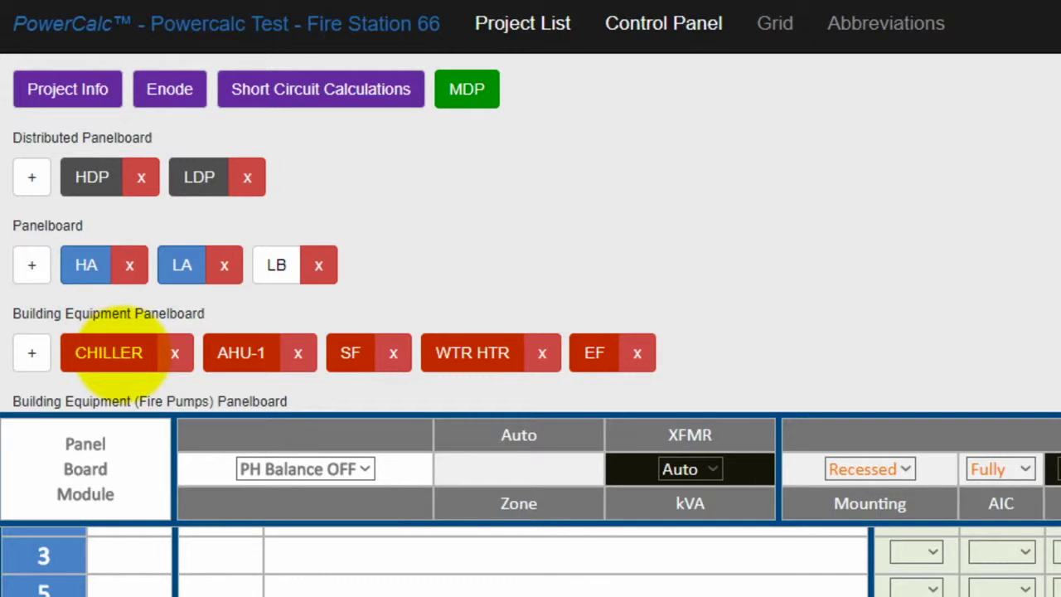
left_click(109, 353)
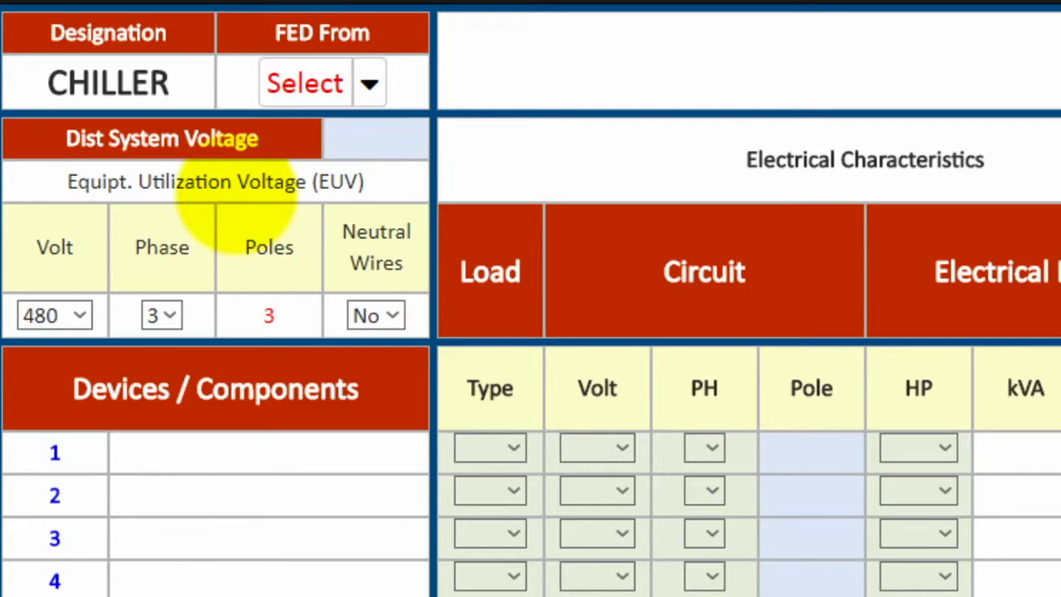
left_click(78, 313)
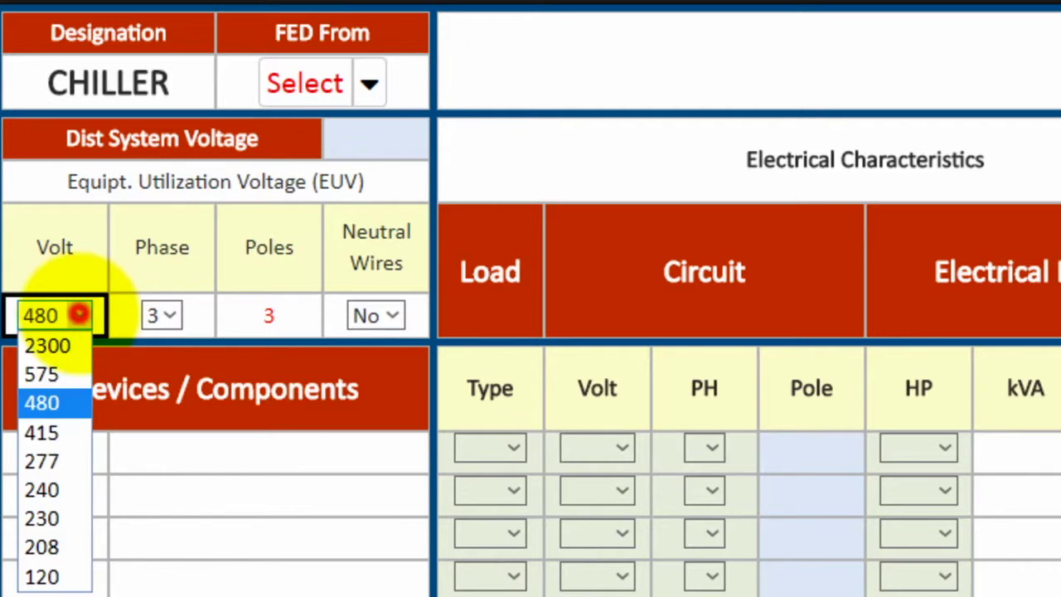
left_click(51, 404)
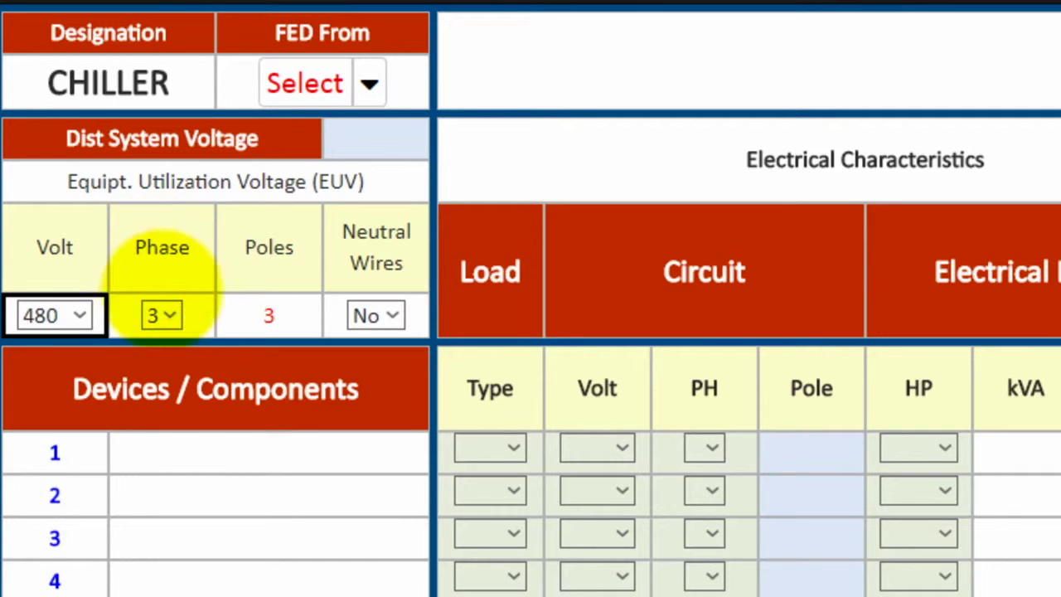
left_click(166, 313)
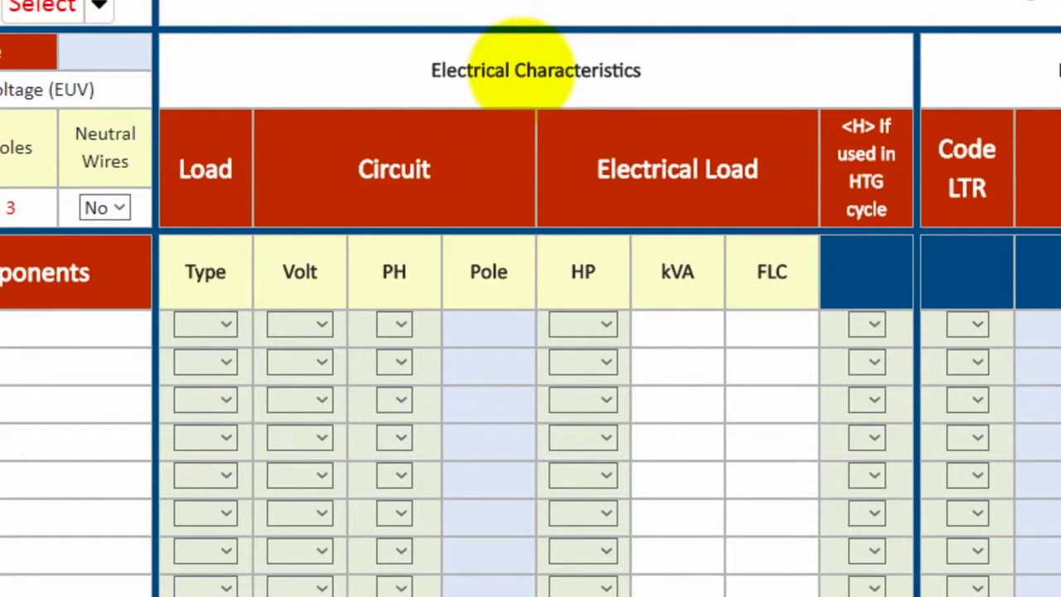
Step: Define CHILLER device 1 as an AC load at 480 V, 3 phase with an FLC of 98.3, and calculate it
left_click(218, 324)
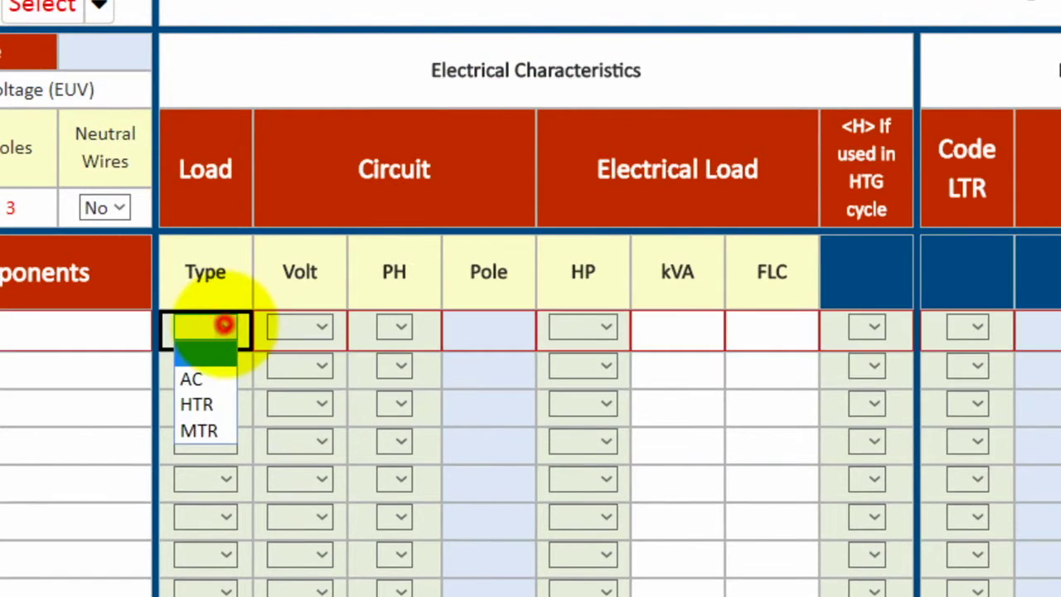
left_click(207, 377)
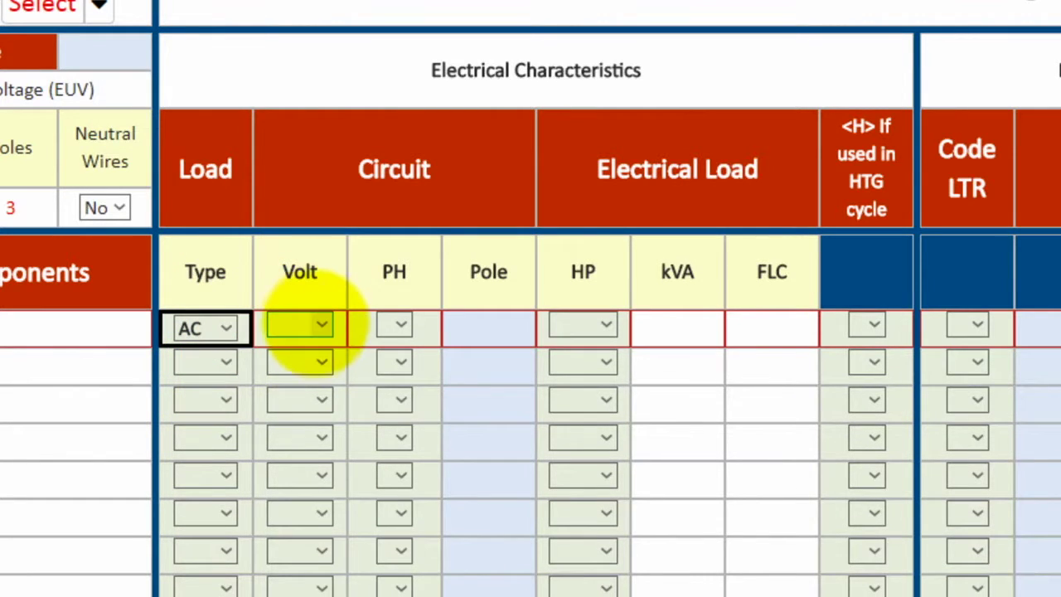
left_click(308, 325)
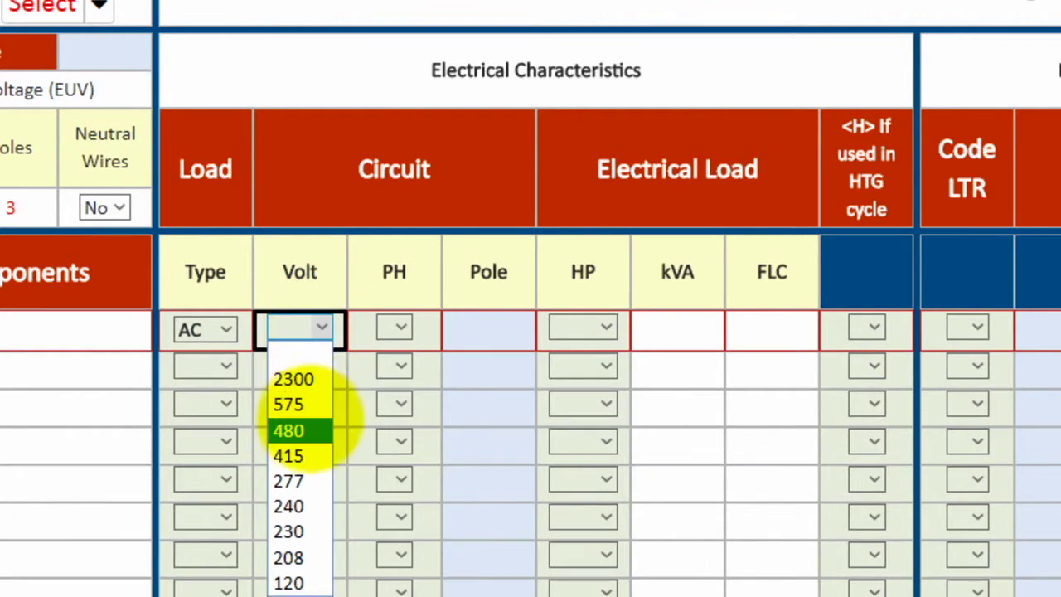
left_click(308, 428)
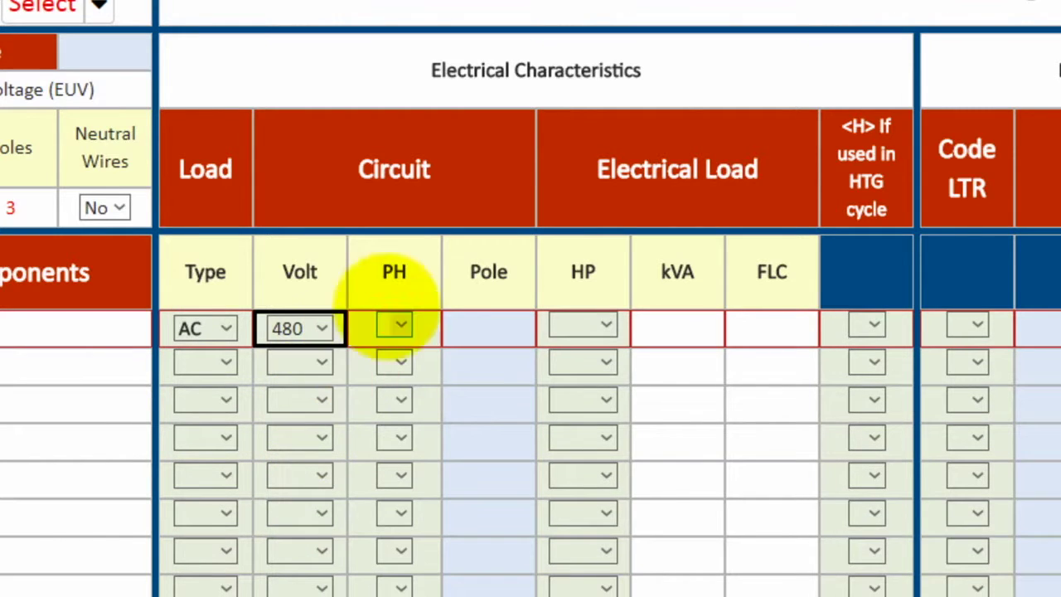
left_click(398, 325)
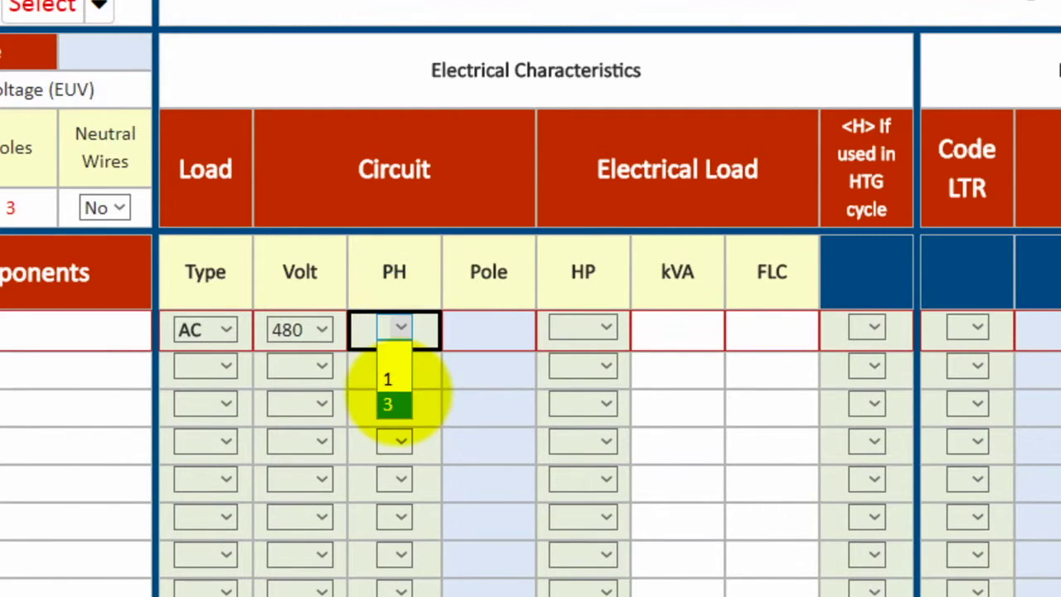
left_click(396, 394)
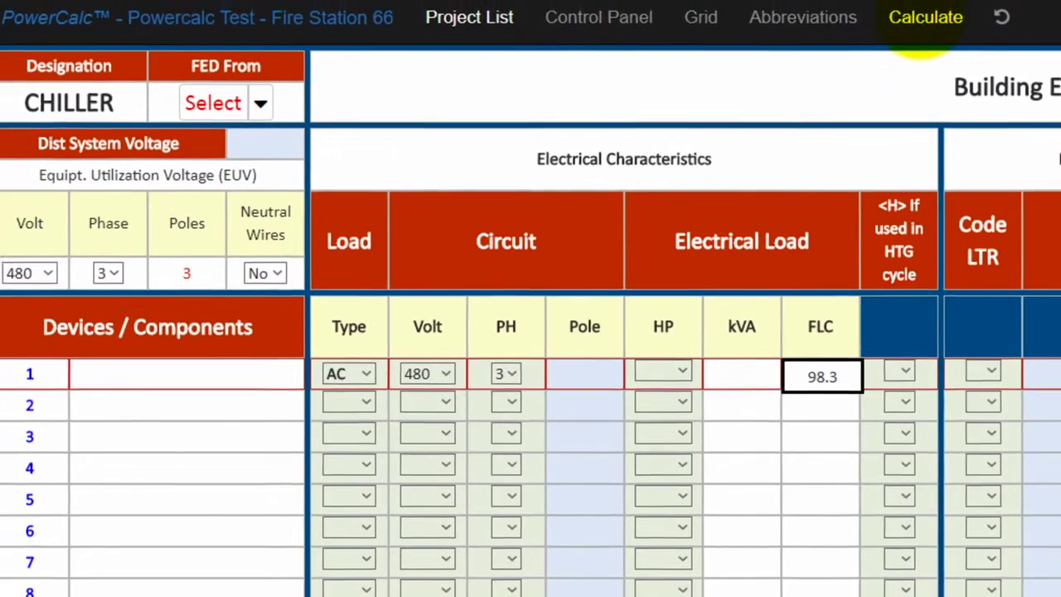
left_click(926, 19)
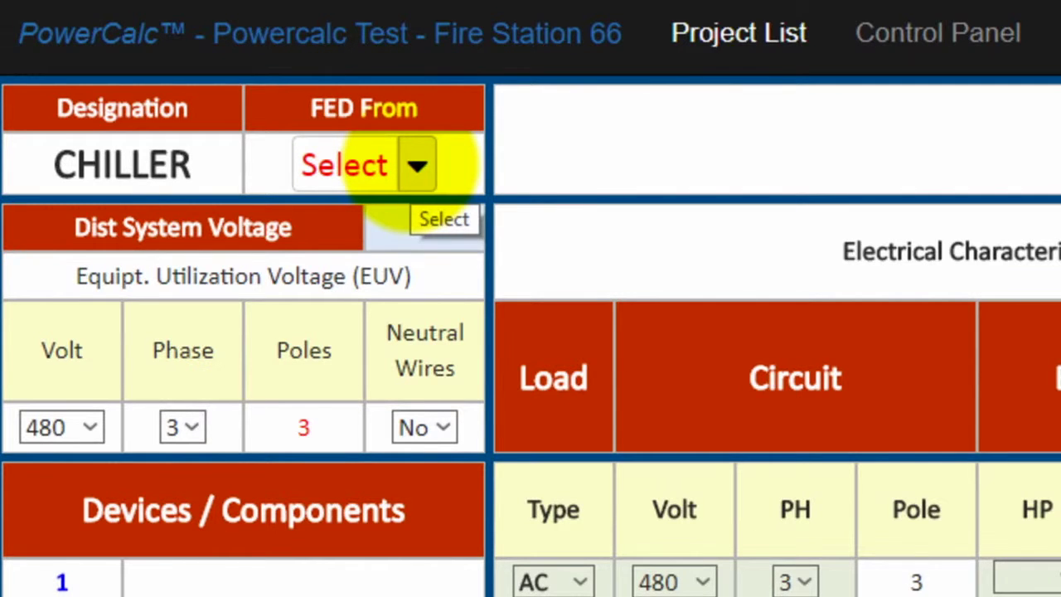
Step: Feed the CHILLER from circuit 6 of MDP
left_click(415, 165)
left_click(364, 266)
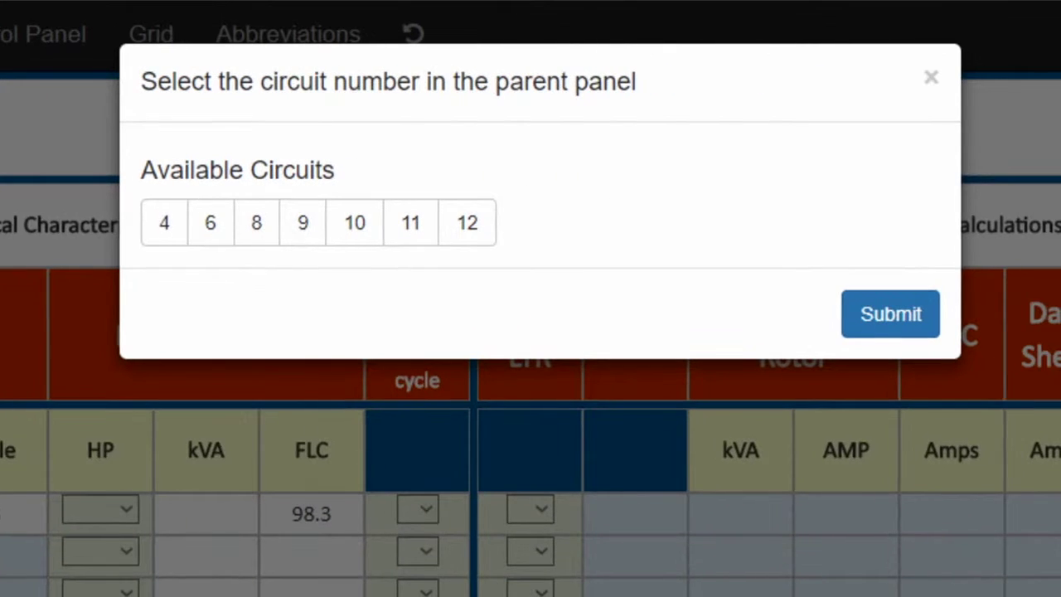
left_click(211, 223)
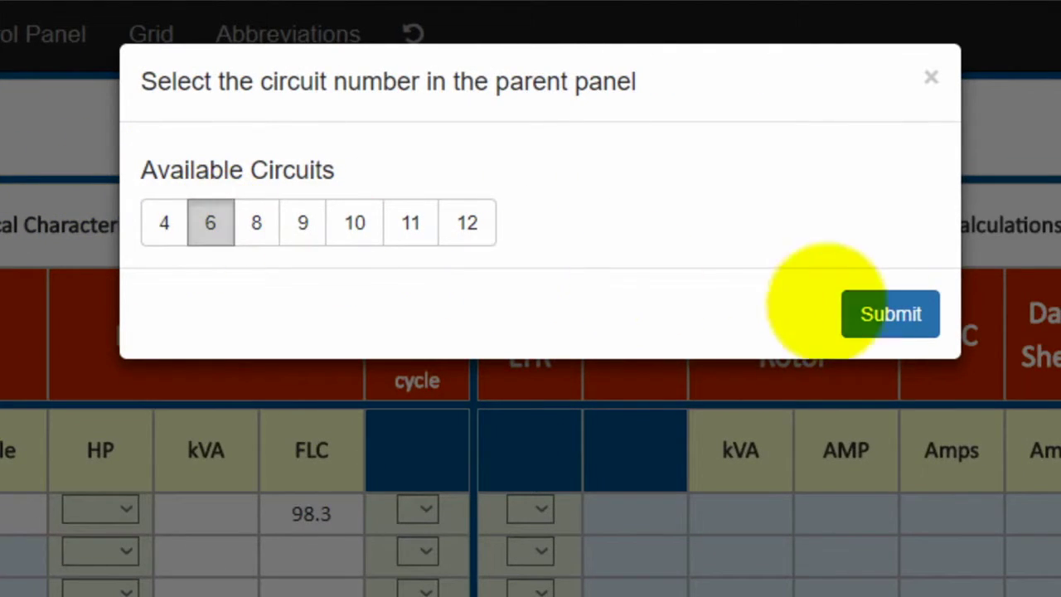
left_click(934, 308)
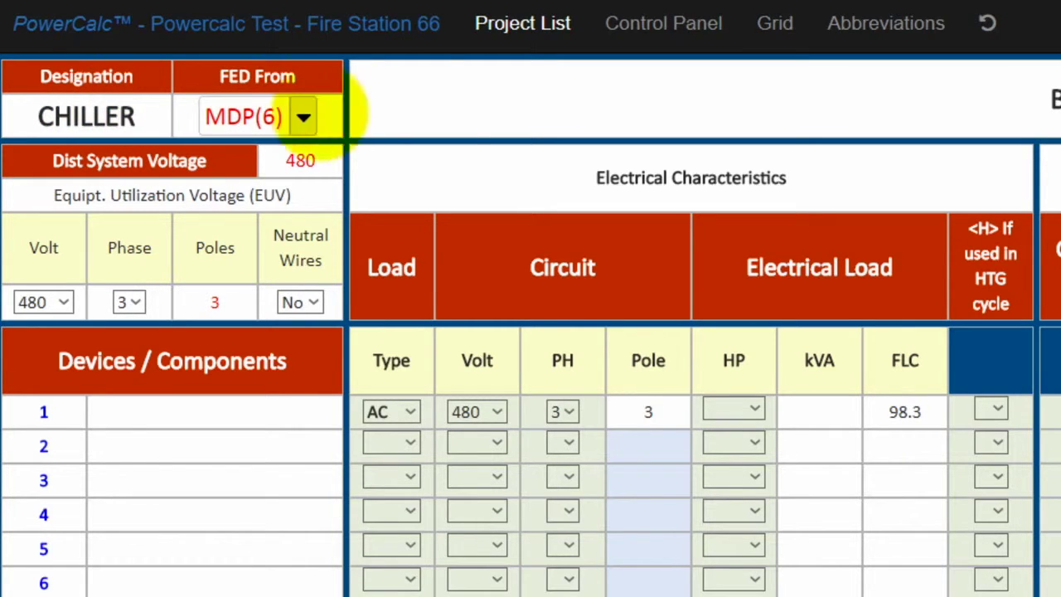
Step: In the AHU-1 building equipment panelboard, define device 1 as an AC load at 480 V, 3 phase and 5 HP, and calculate it
left_click(668, 25)
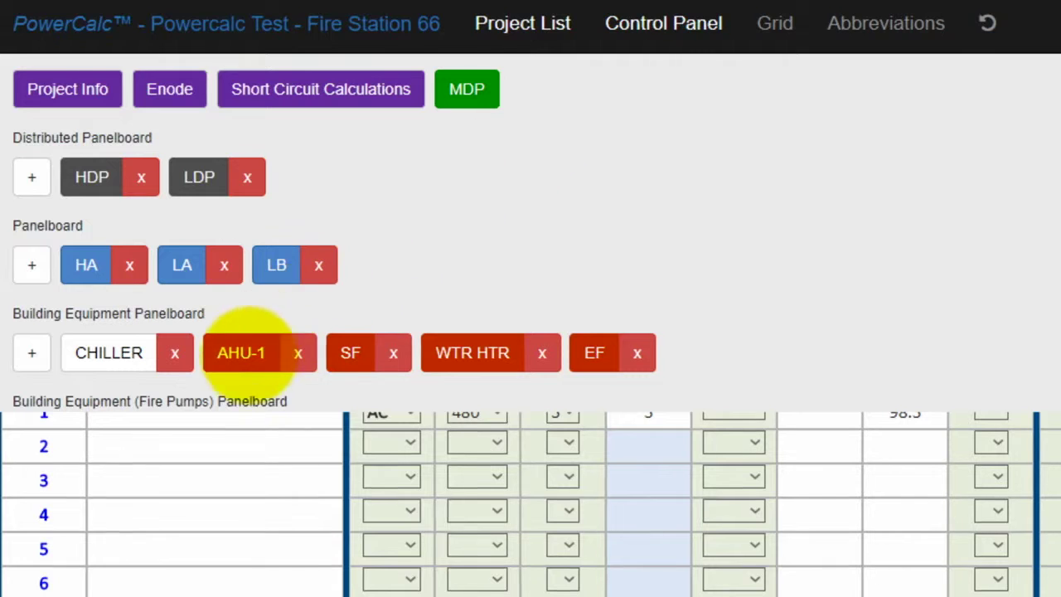
left_click(242, 353)
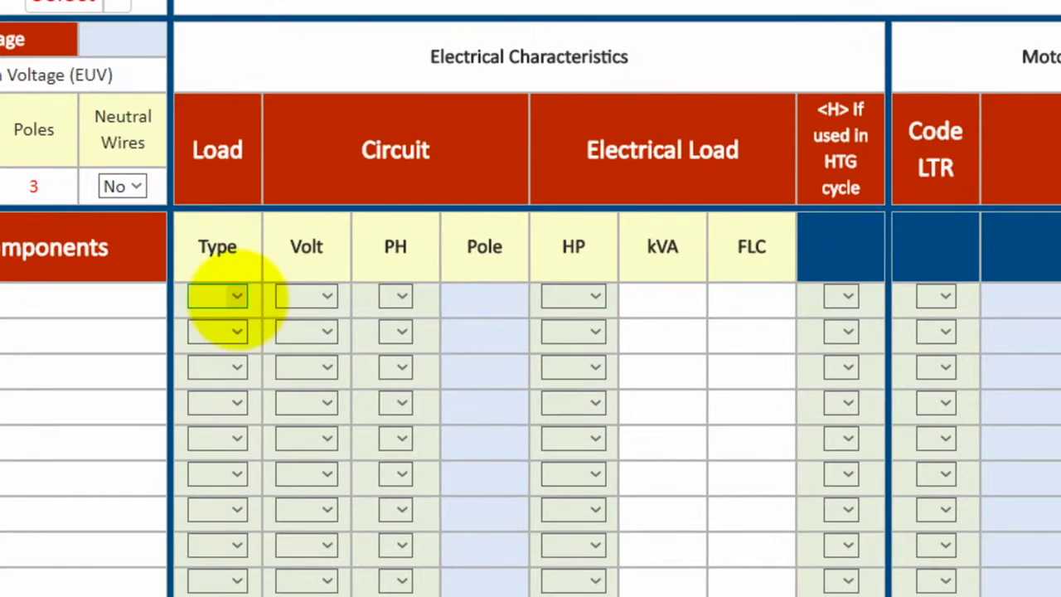
left_click(285, 322)
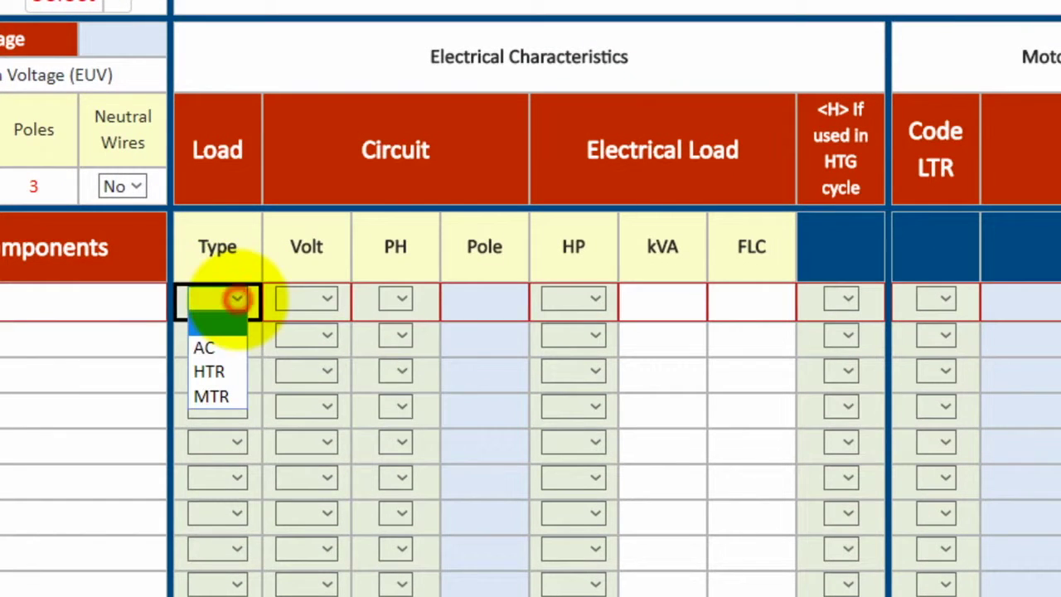
left_click(214, 347)
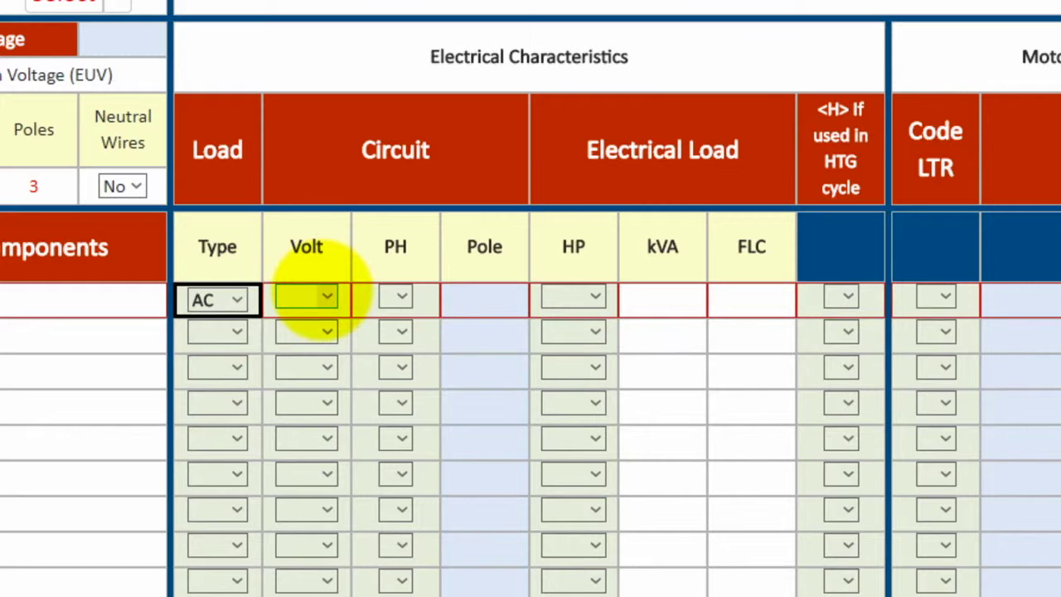
left_click(322, 291)
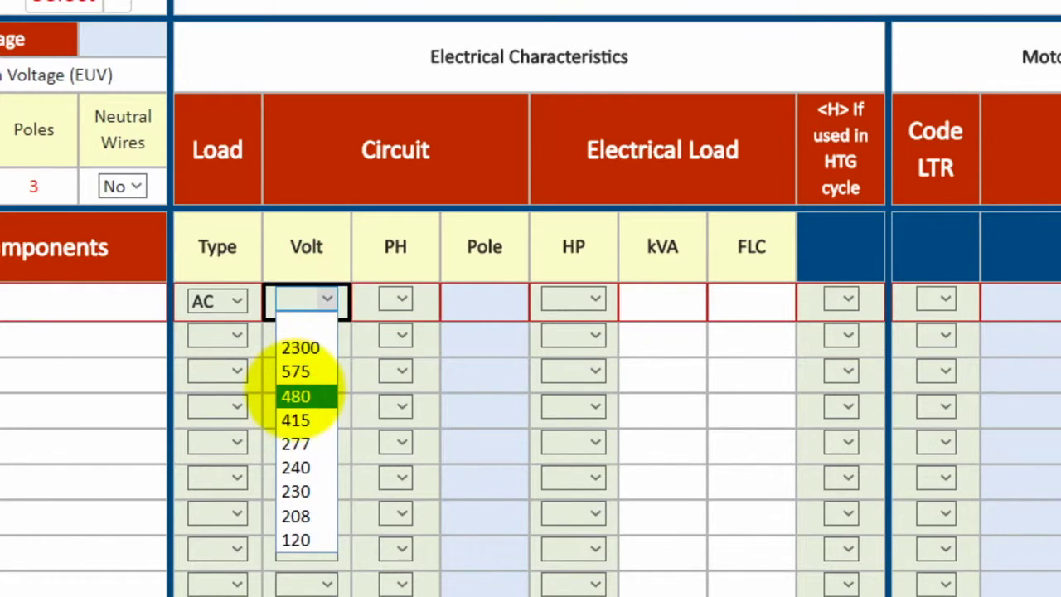
left_click(296, 394)
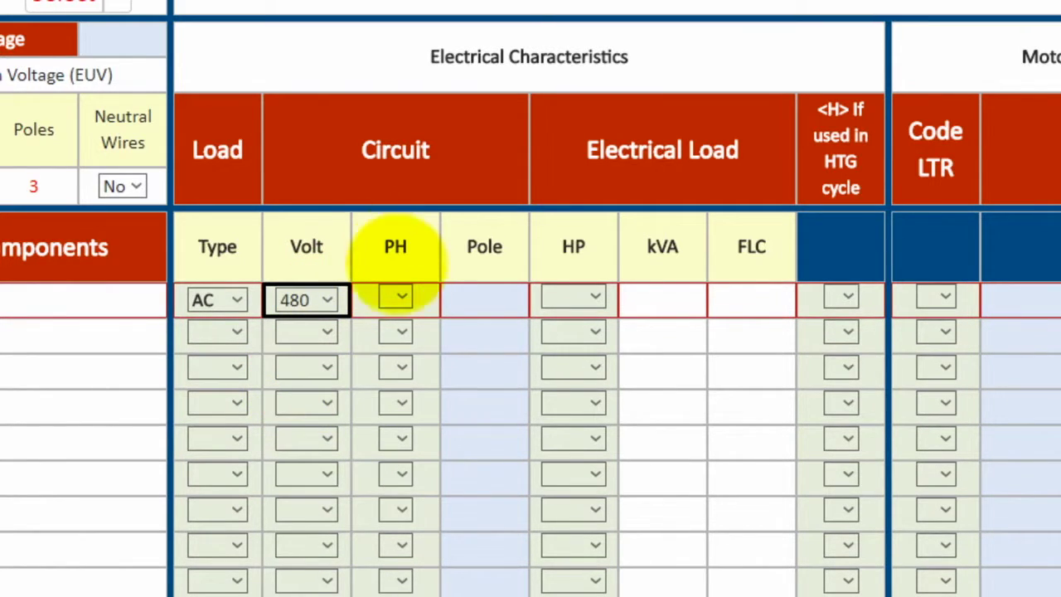
left_click(401, 297)
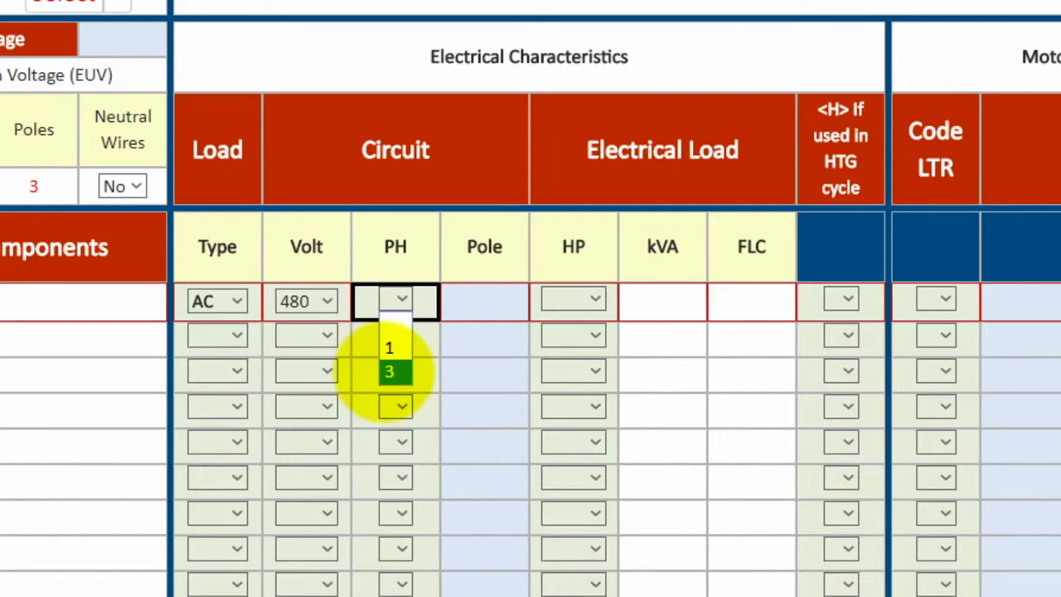
left_click(388, 371)
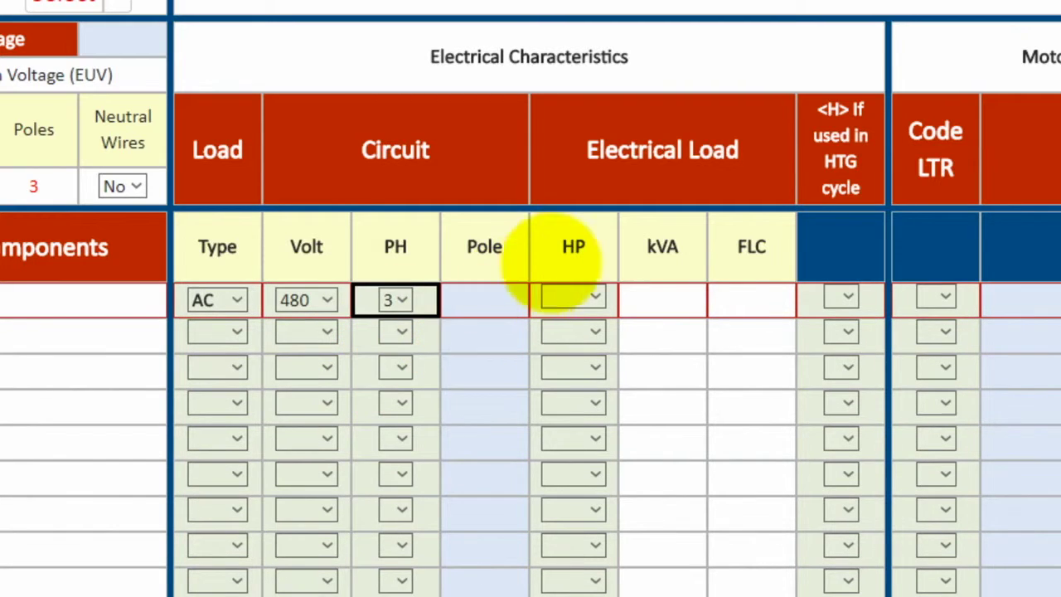
left_click(590, 298)
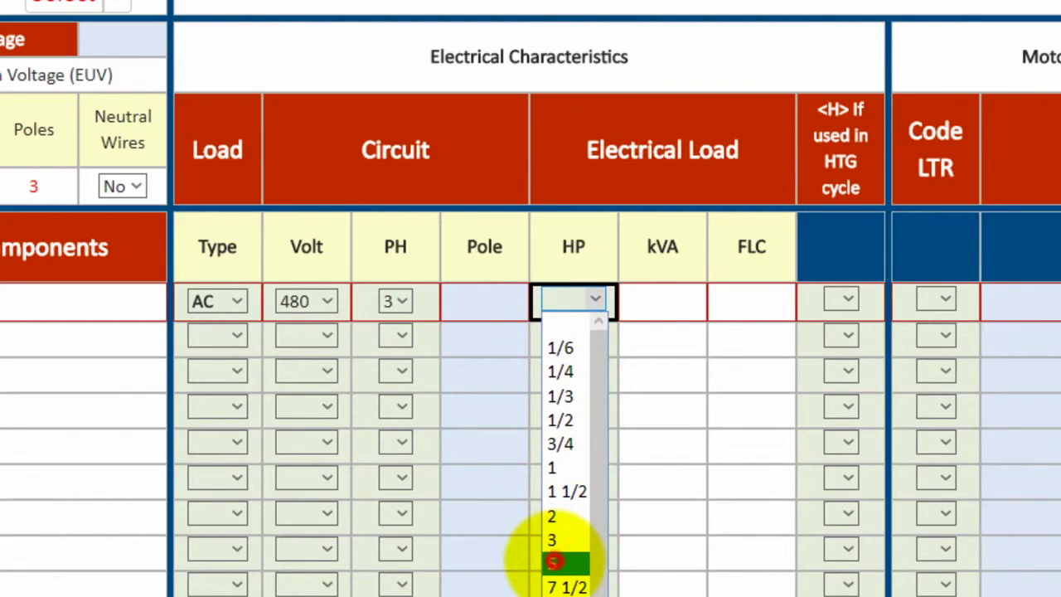
left_click(554, 563)
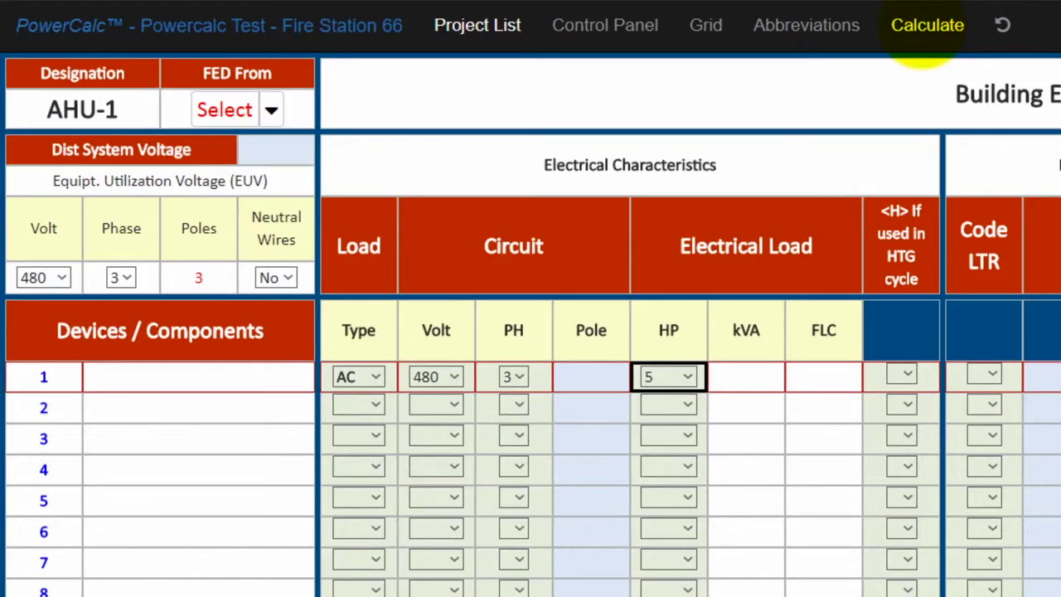
left_click(924, 28)
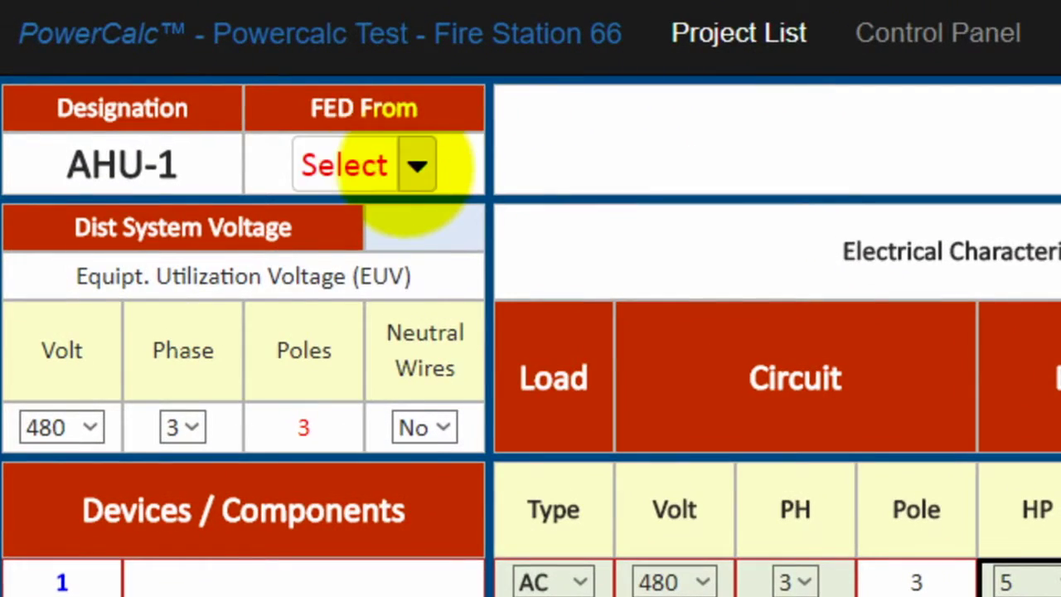
Step: Feed AHU-1 from circuit 1 of HDP
left_click(412, 166)
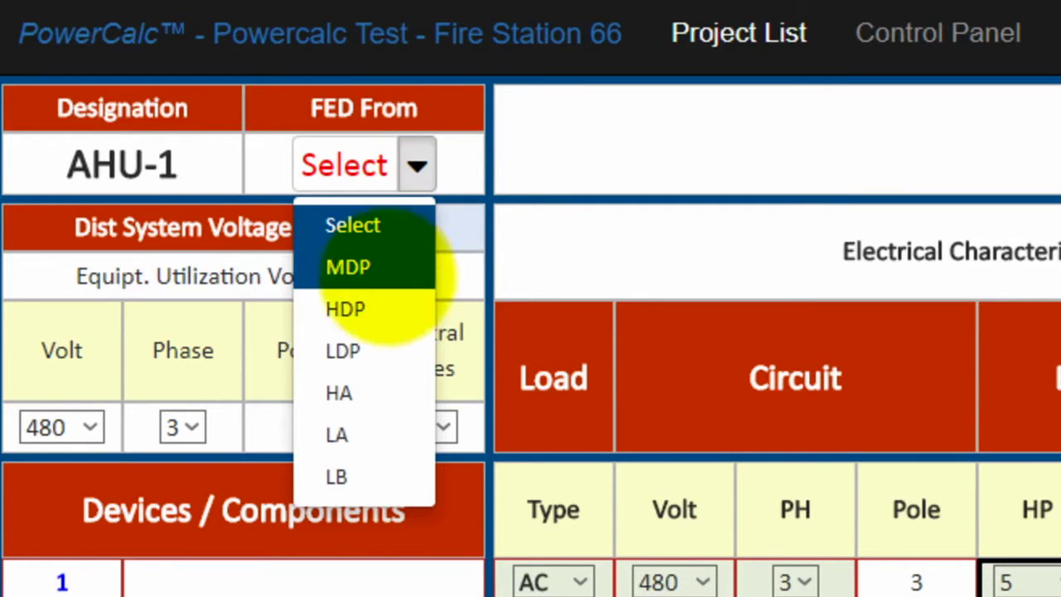
left_click(348, 309)
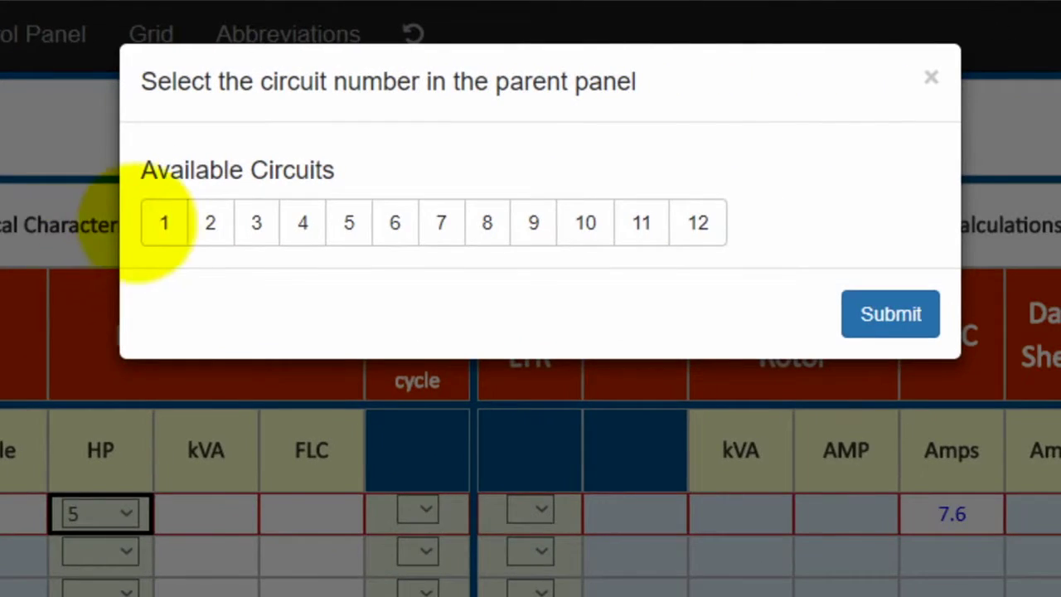
left_click(164, 222)
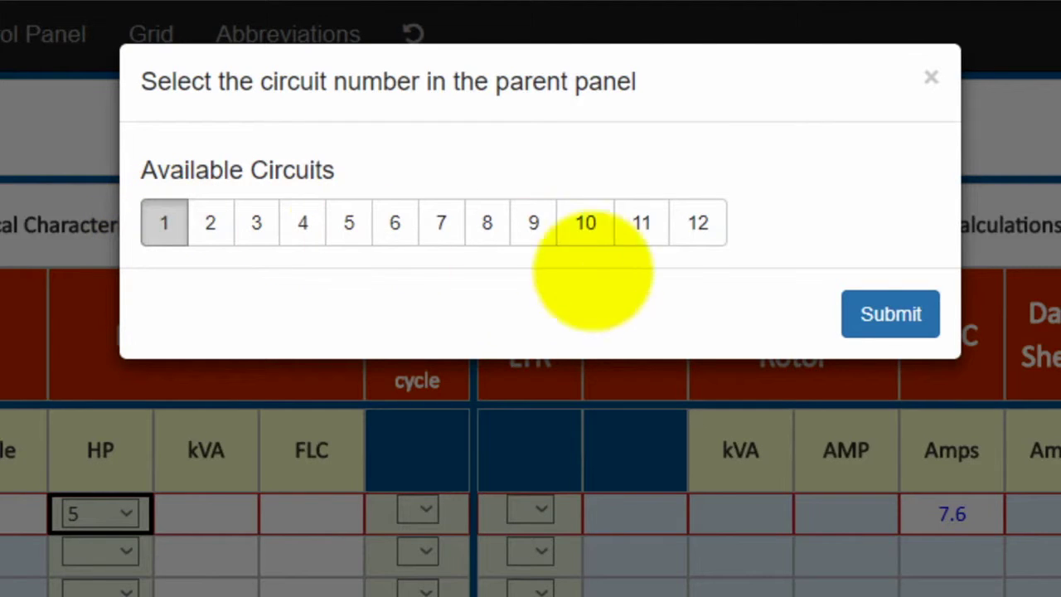
left_click(872, 315)
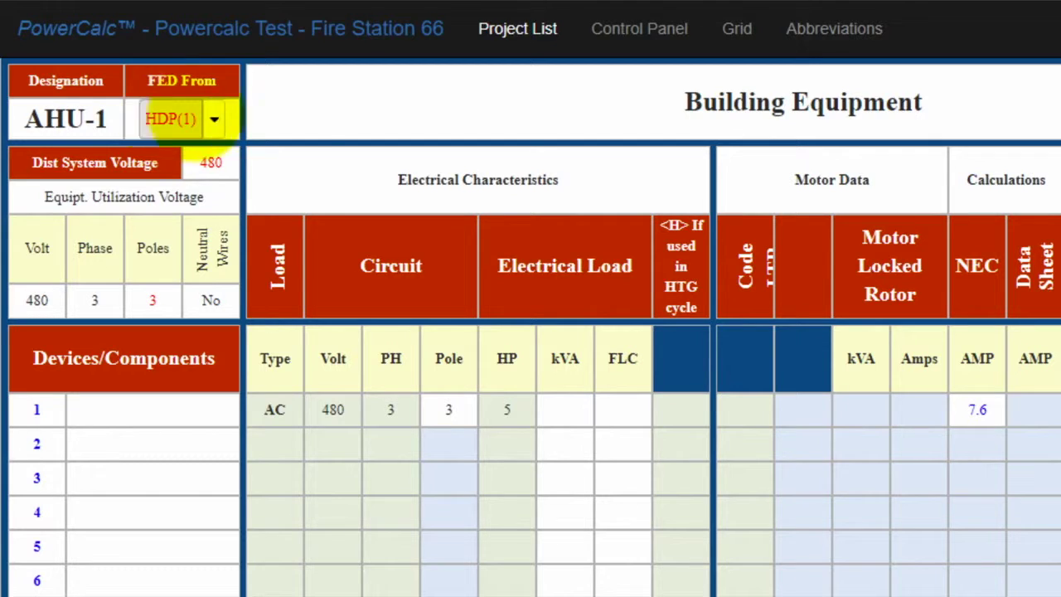
Step: Open the SF building equipment panelboard and set its equipment utilization voltage to 208 V
left_click(635, 30)
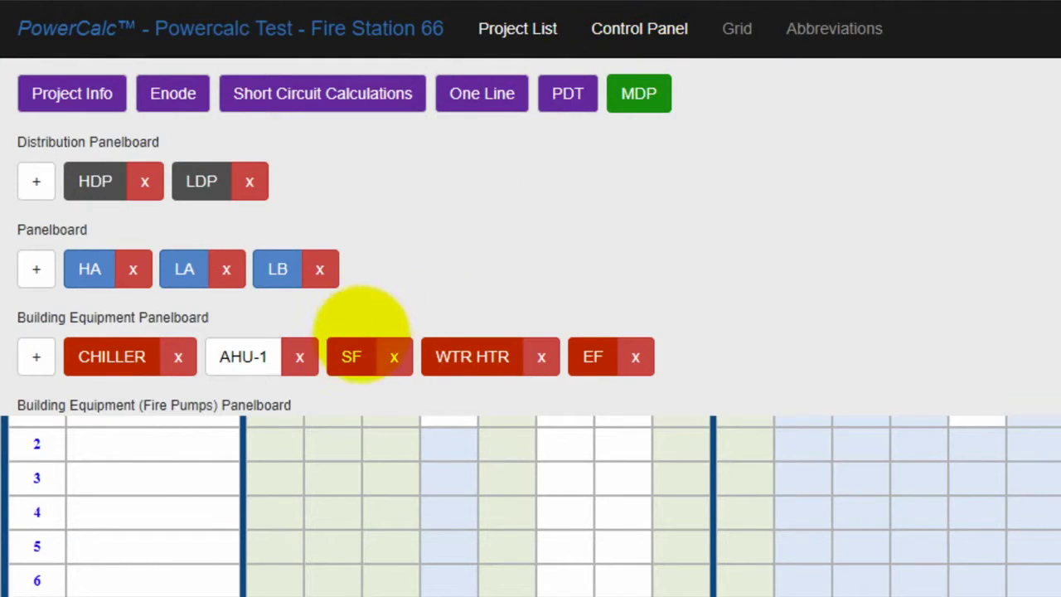
left_click(351, 357)
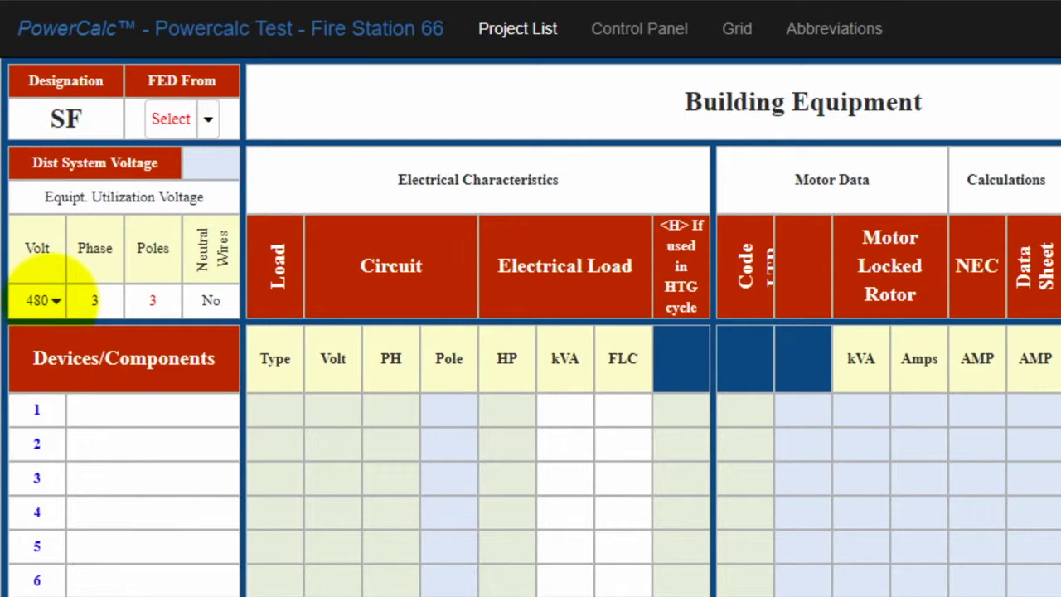
left_click(51, 296)
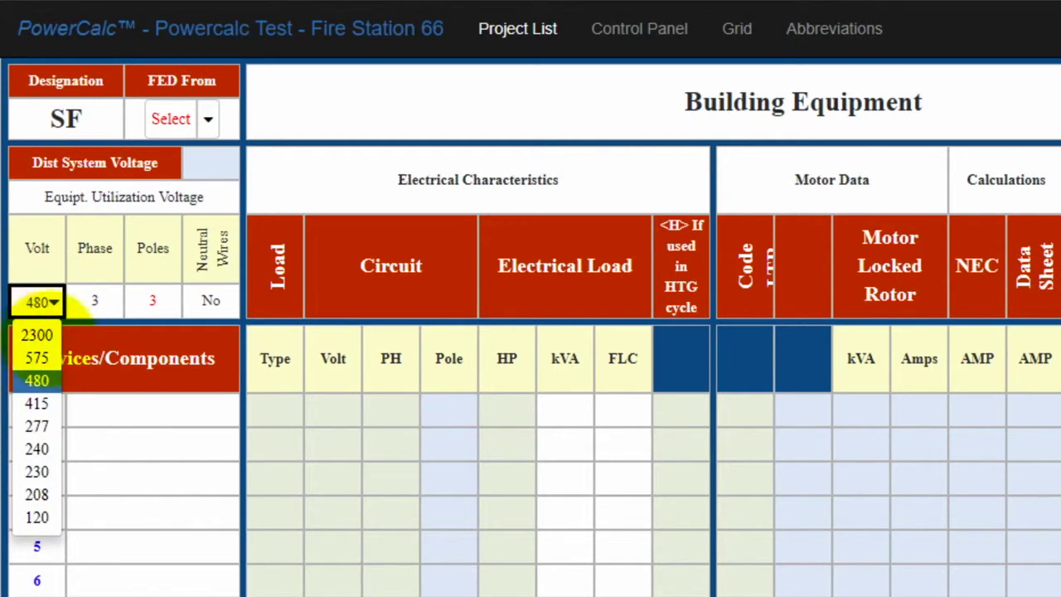
left_click(42, 494)
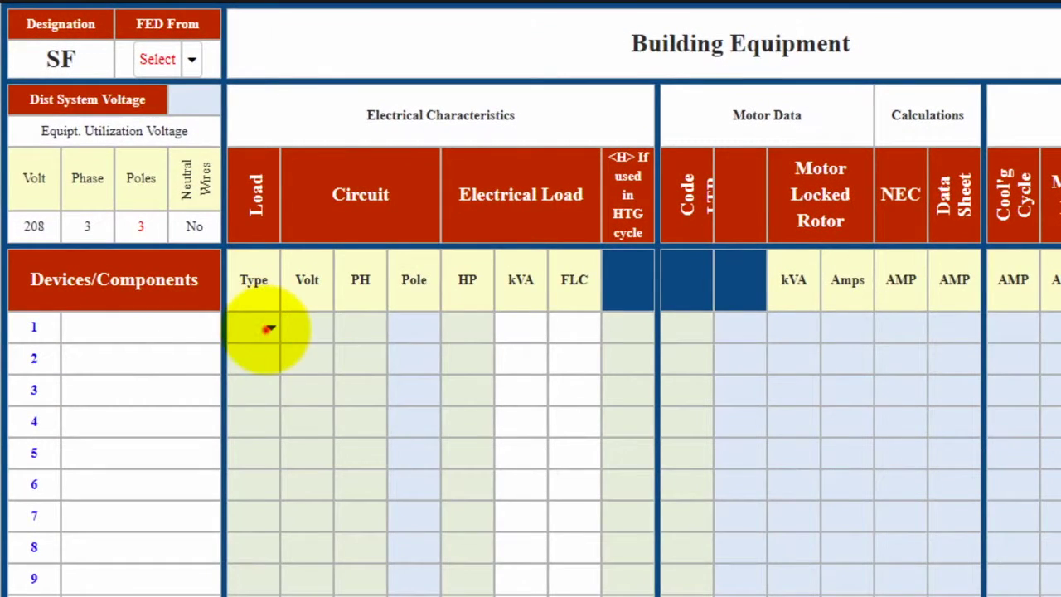
Step: In the SF building equipment panelboard, define device 1 as an AC load at 208 V, 3 phase and 10 HP, and calculate it
left_click(267, 329)
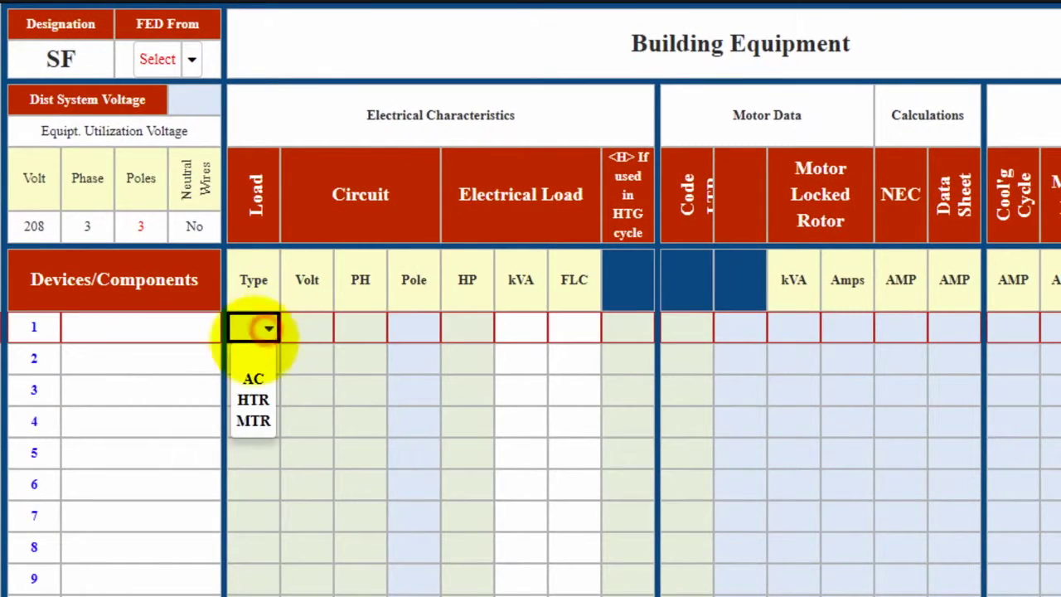
left_click(253, 379)
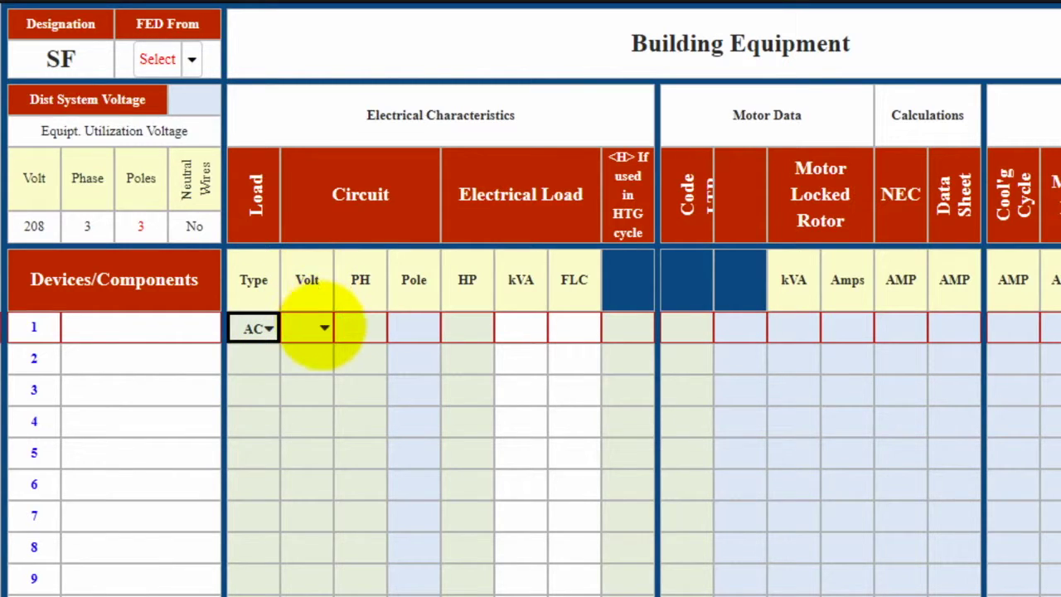
left_click(324, 328)
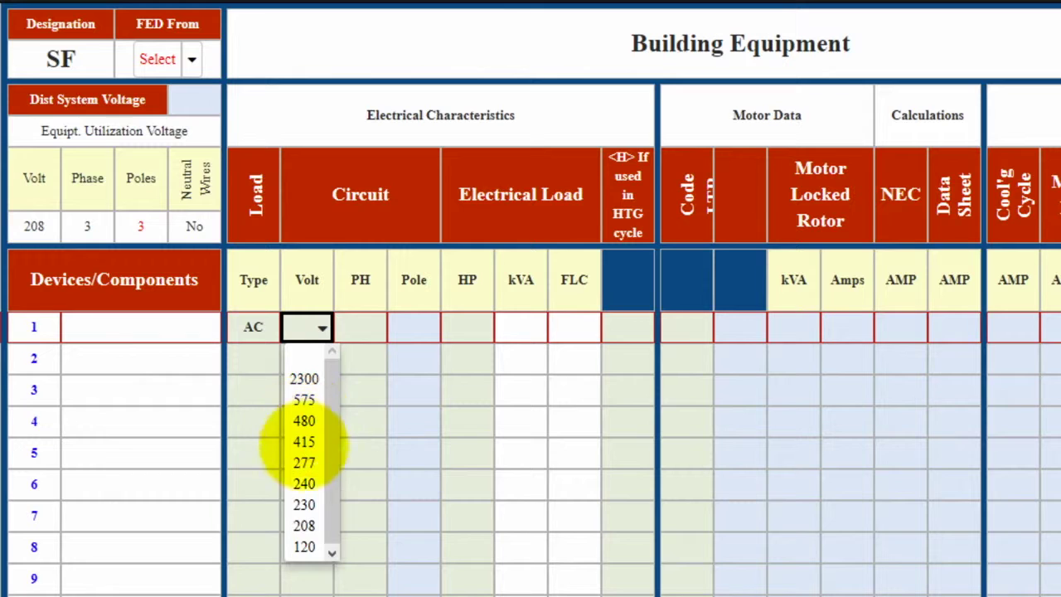
left_click(302, 524)
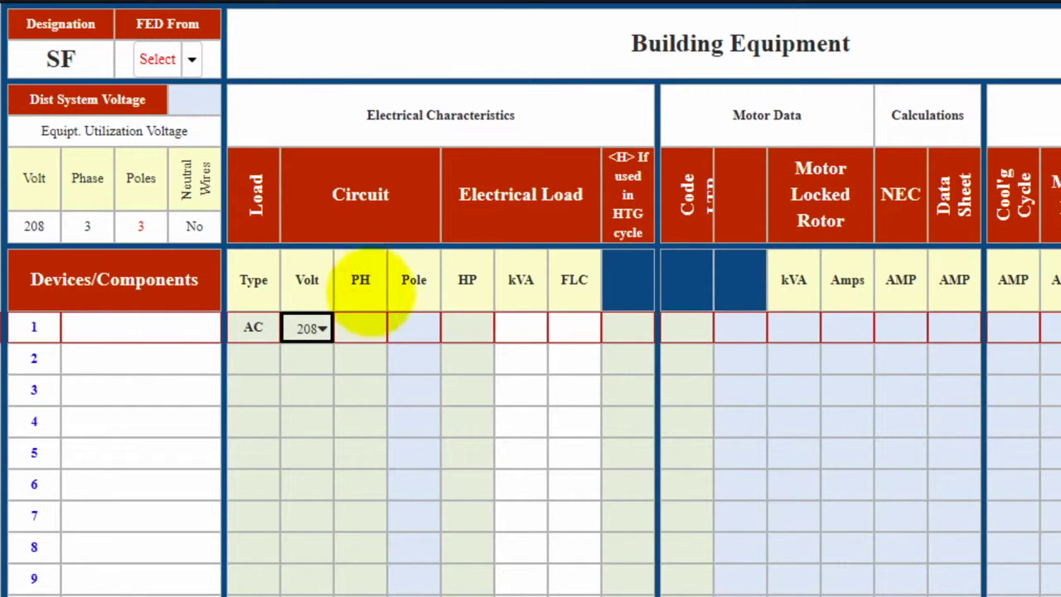
left_click(377, 327)
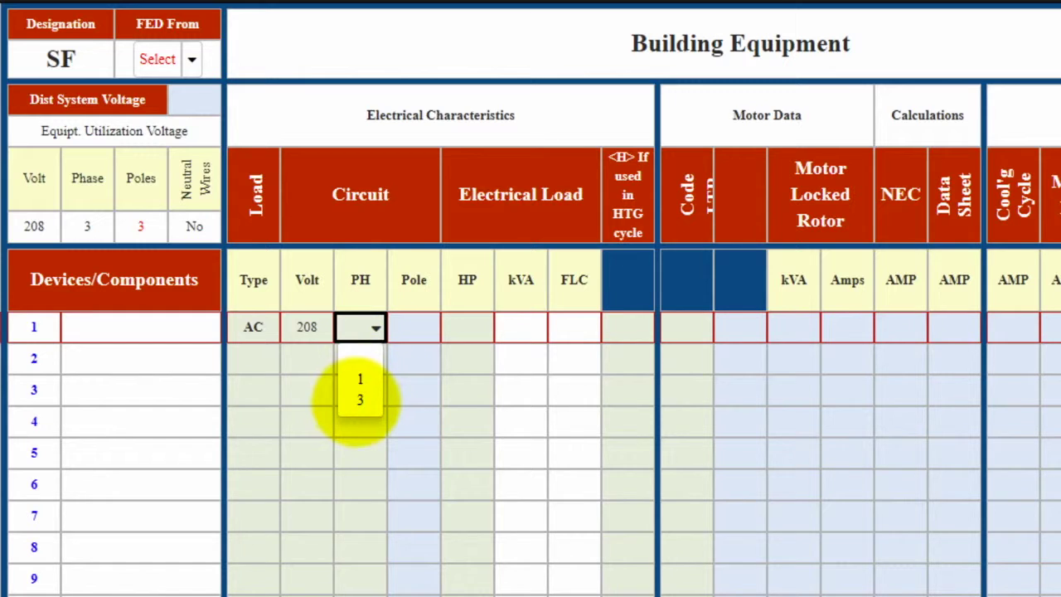
left_click(356, 401)
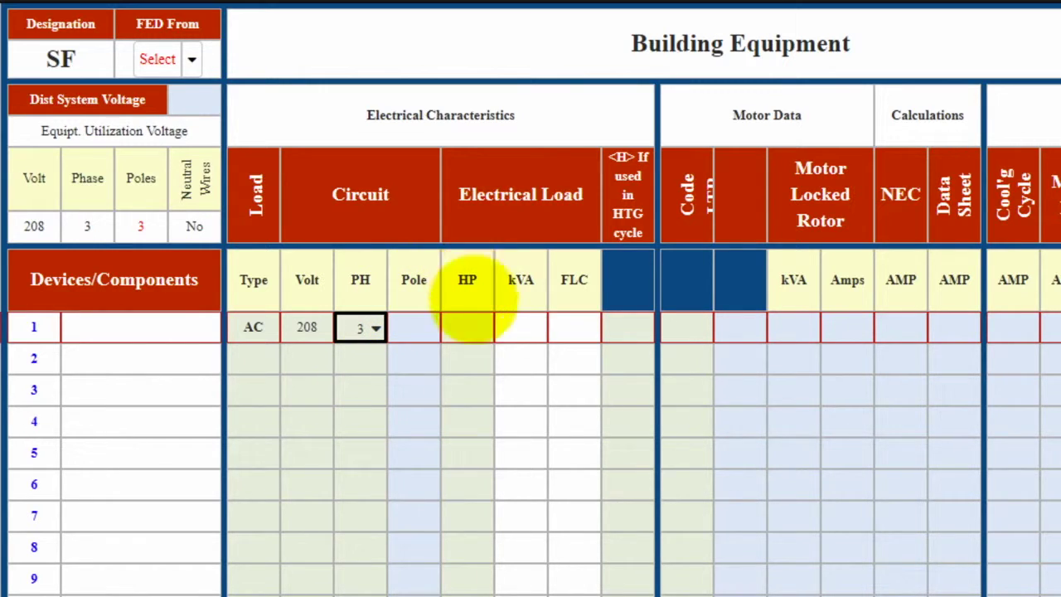
left_click(484, 327)
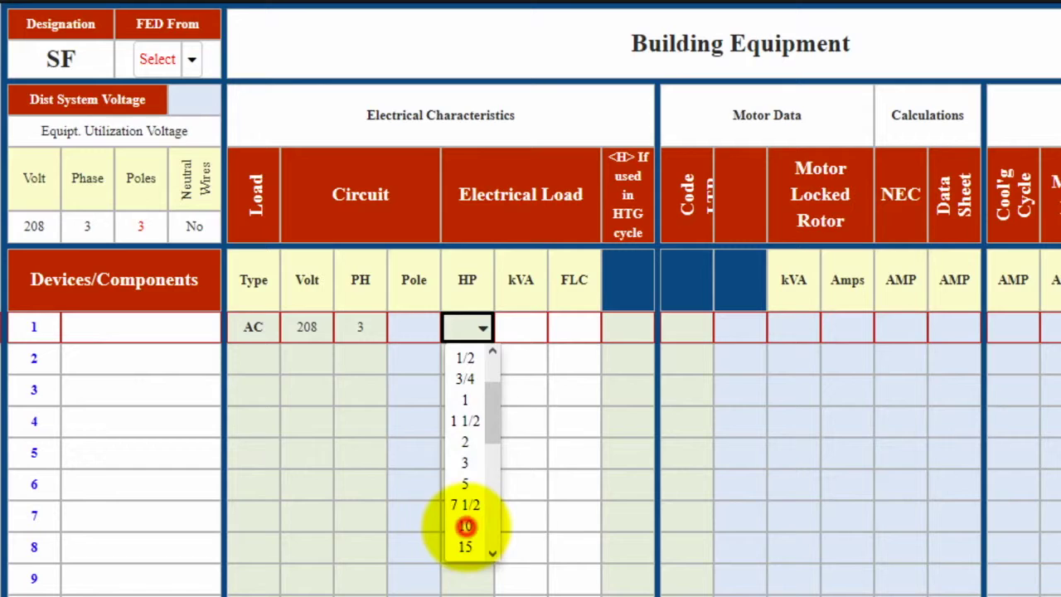
left_click(465, 526)
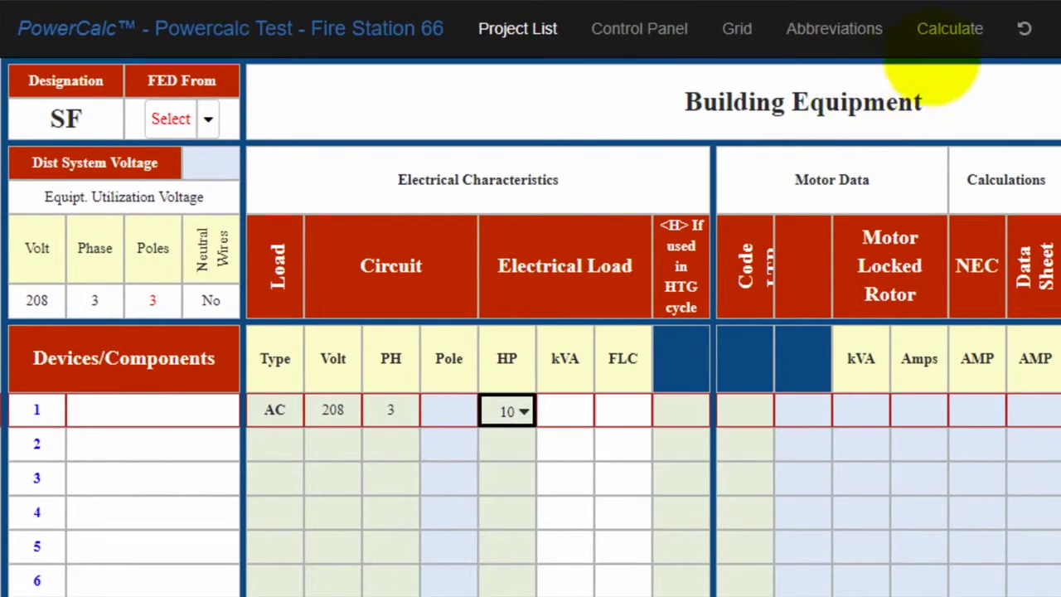
left_click(949, 34)
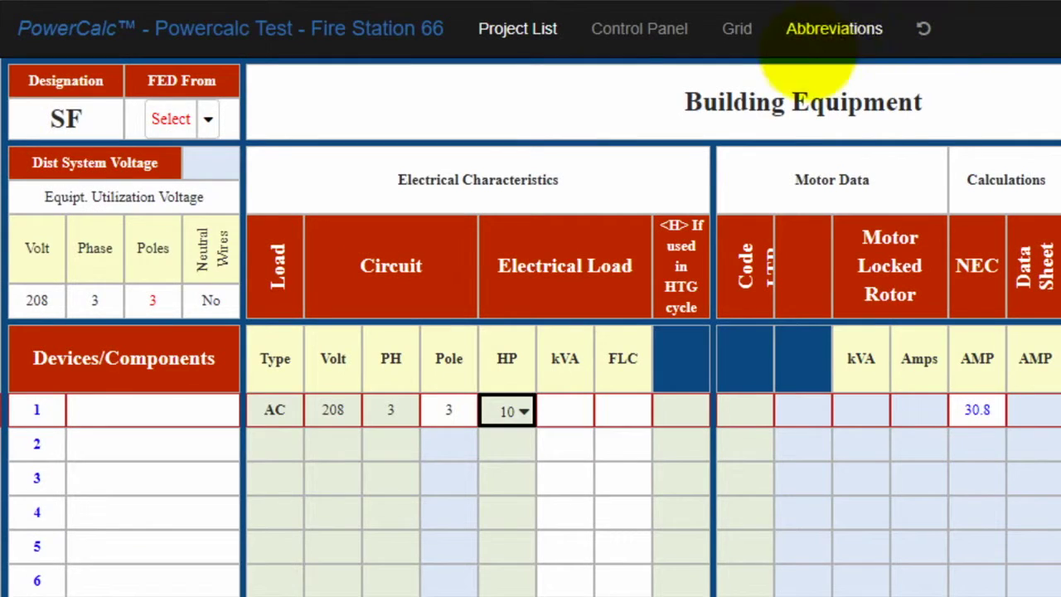
Step: Feed SF from circuit 1 of LDP
left_click(208, 118)
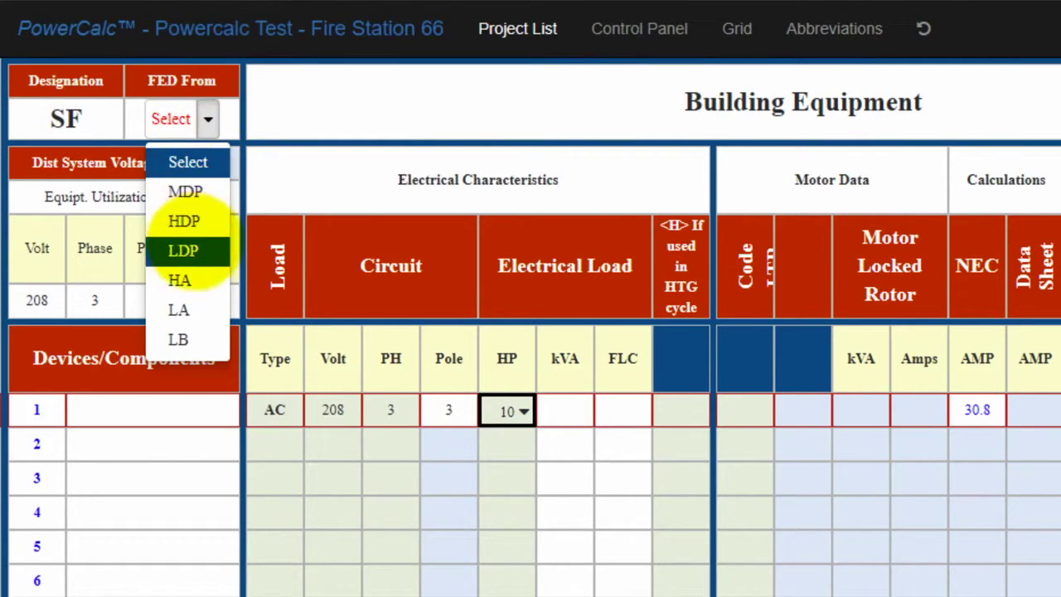
left_click(183, 251)
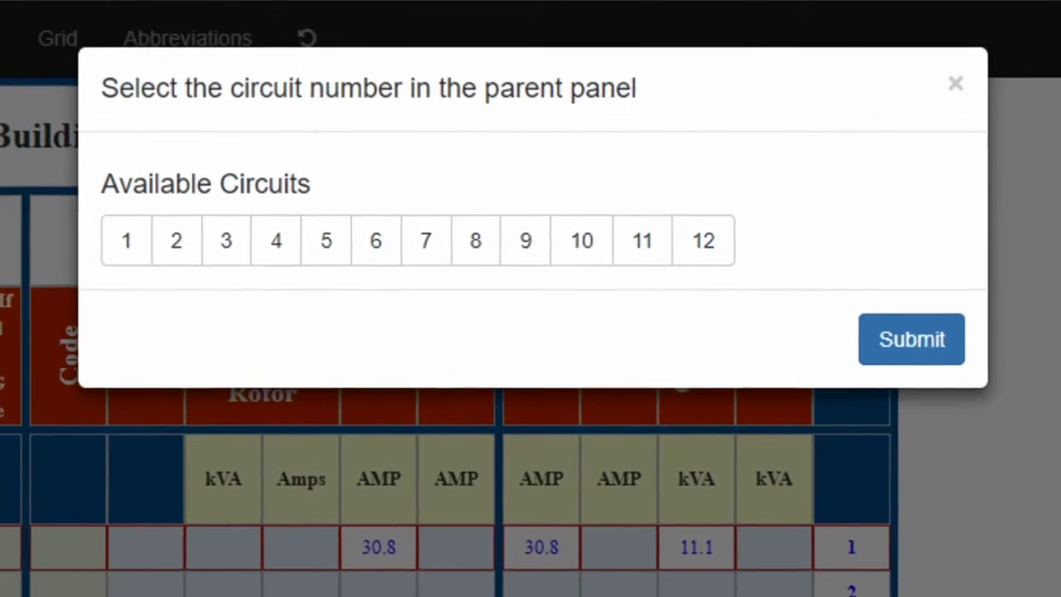
left_click(118, 242)
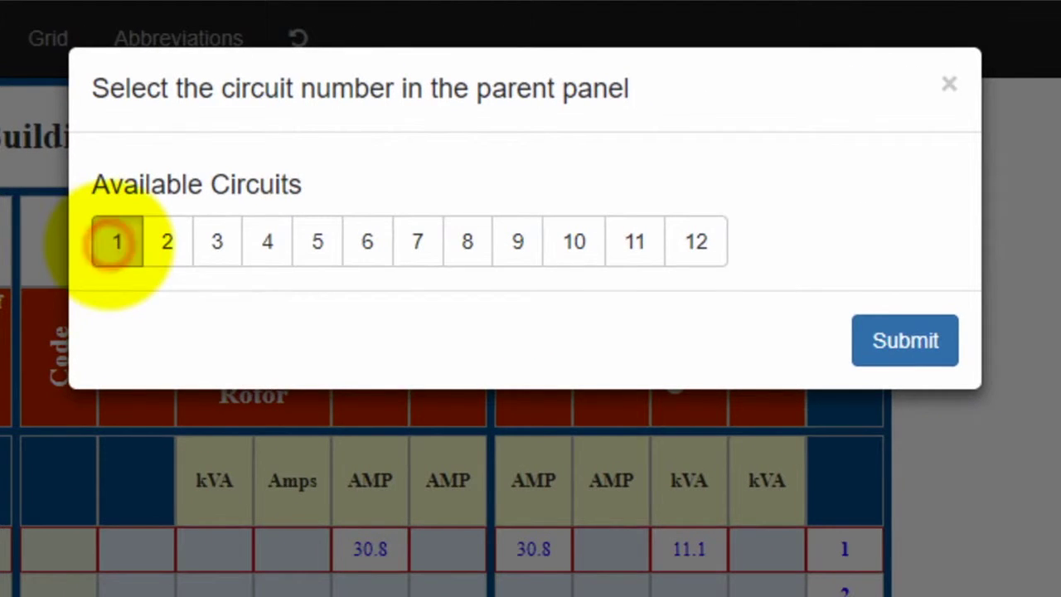
left_click(899, 341)
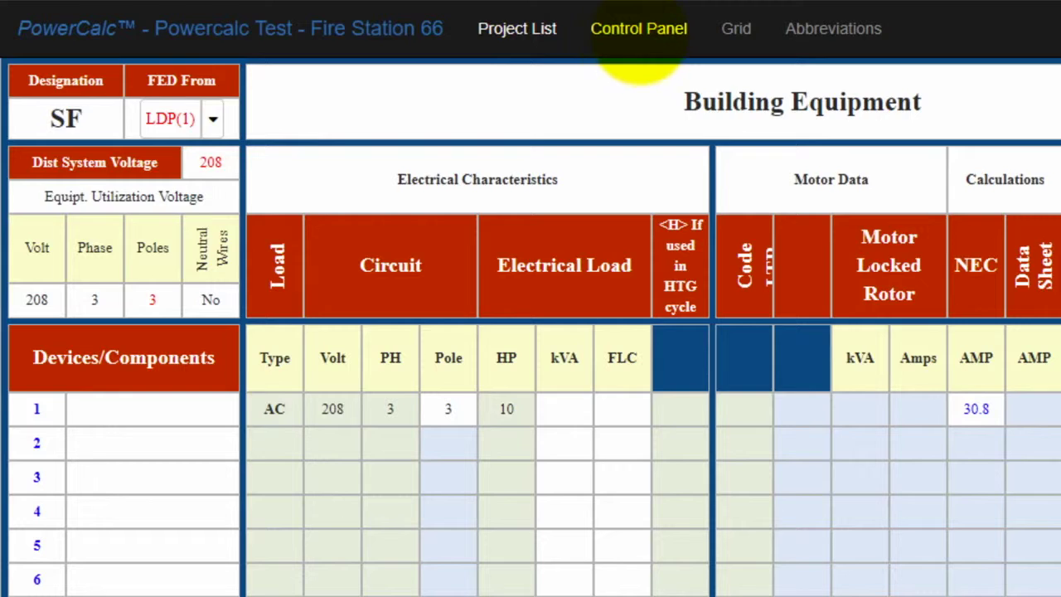
Step: Open the WTR HTR building equipment panelboard and set its equipment utilization voltage to 208 V
left_click(638, 33)
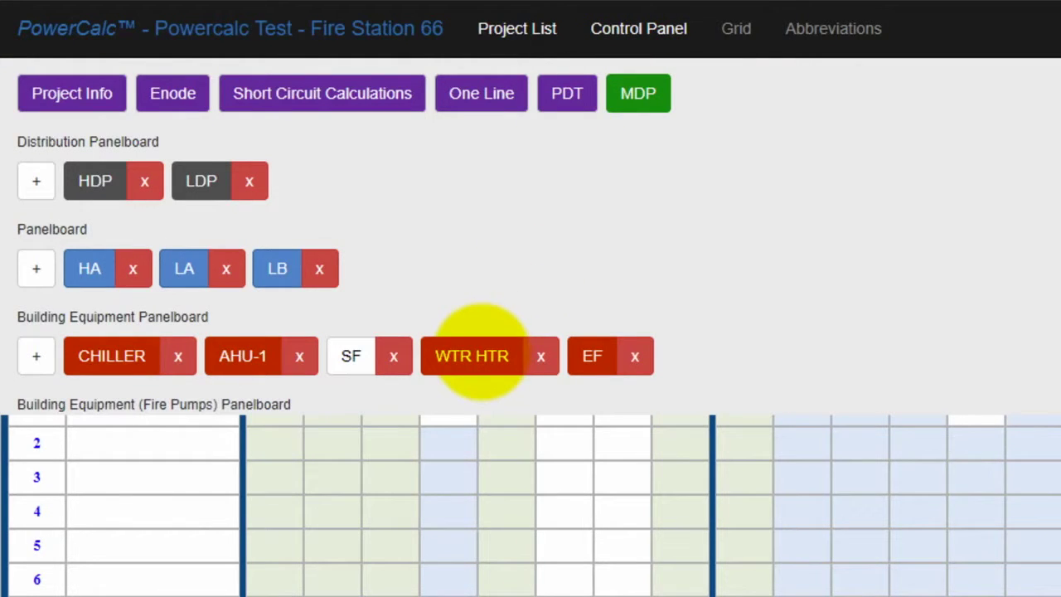
left_click(481, 354)
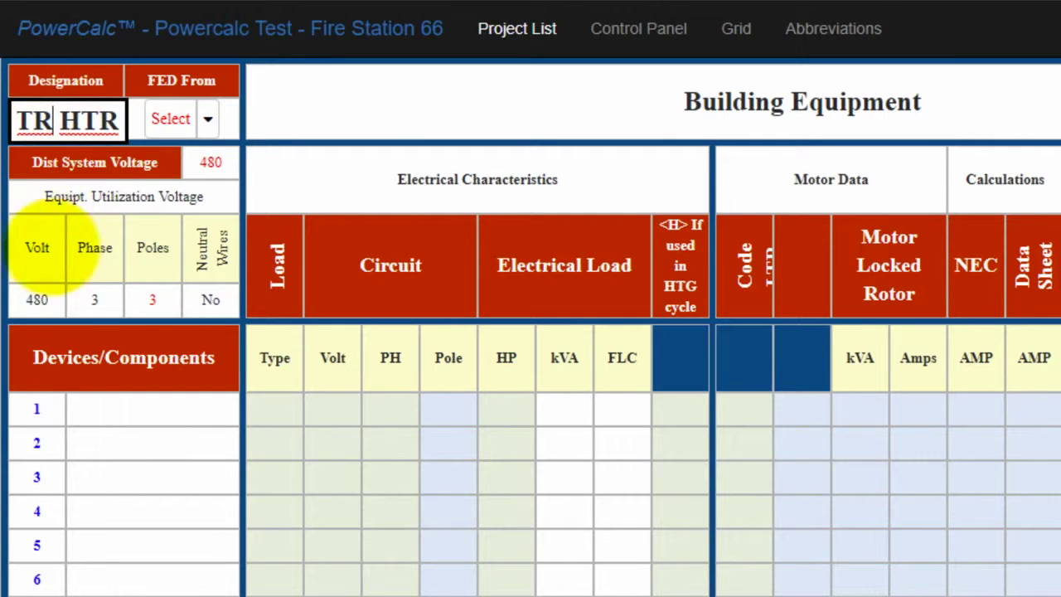
left_click(37, 300)
left_click(51, 303)
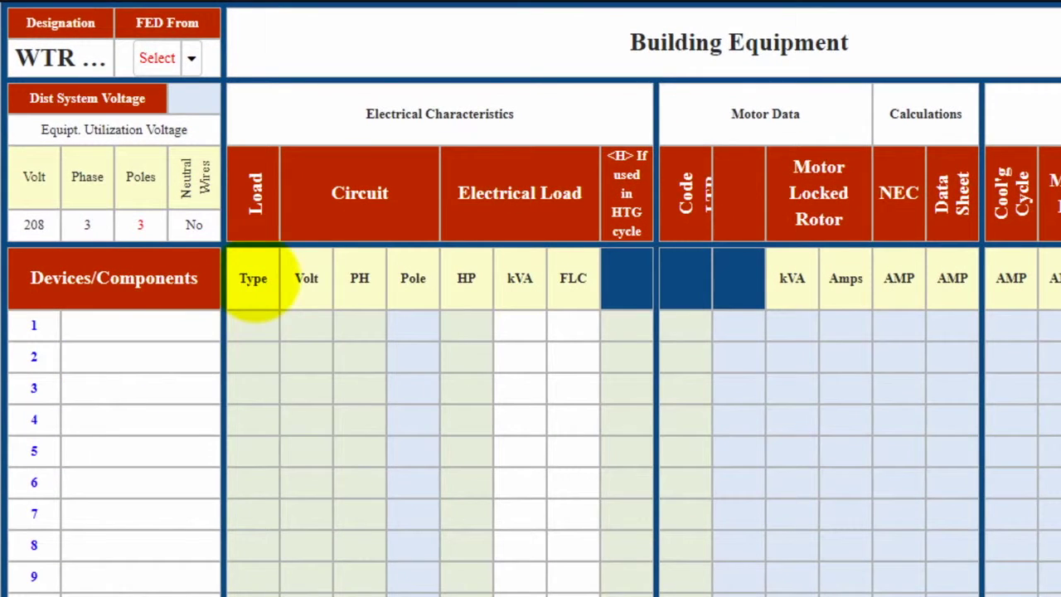
Step: In the WTR HTR panelboard, define device 1 as an AC load at 208 V, 3 phase and 4.5 kVA, and calculate it
left_click(269, 325)
left_click(268, 326)
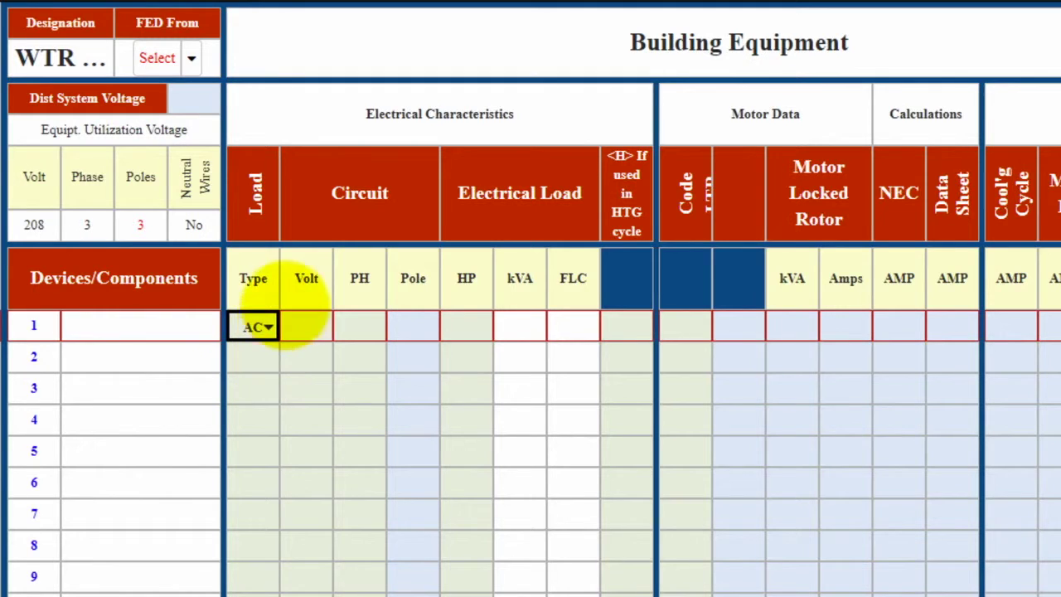
left_click(313, 325)
left_click(321, 326)
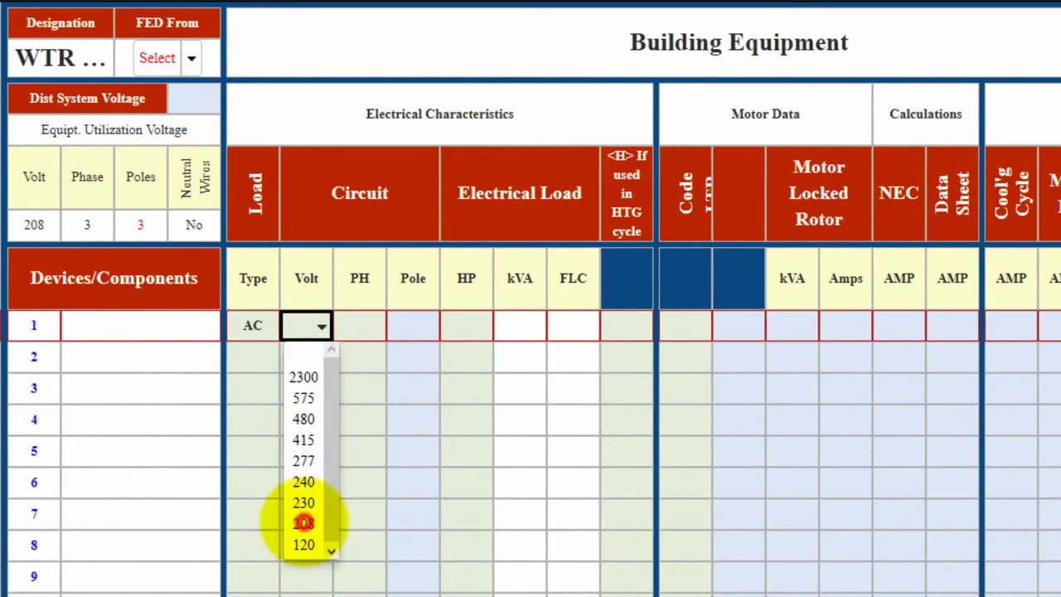
left_click(303, 522)
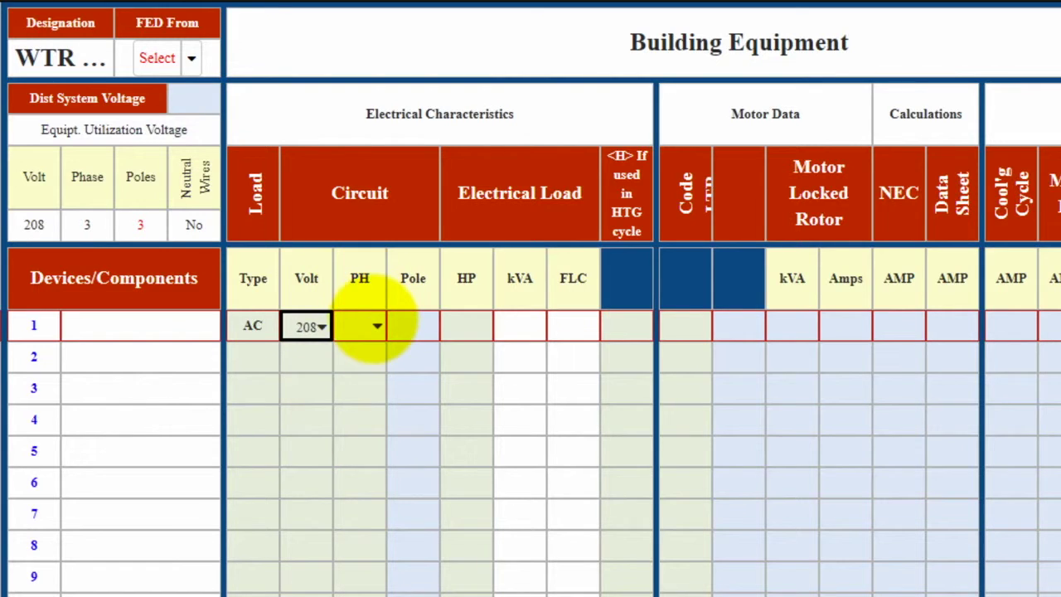
left_click(376, 326)
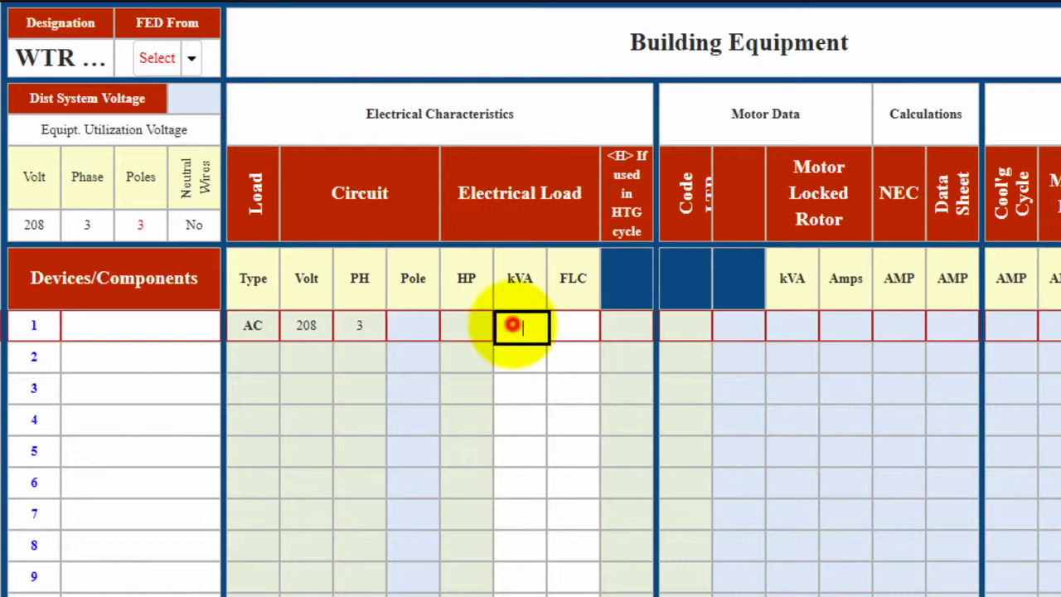
left_click(521, 326)
type("4.5")
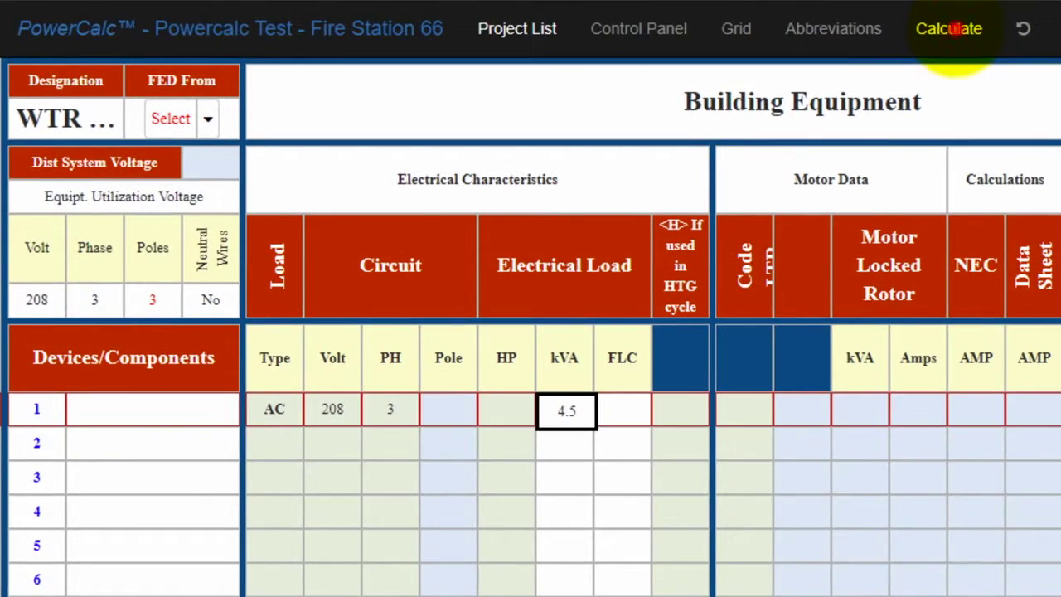
left_click(951, 29)
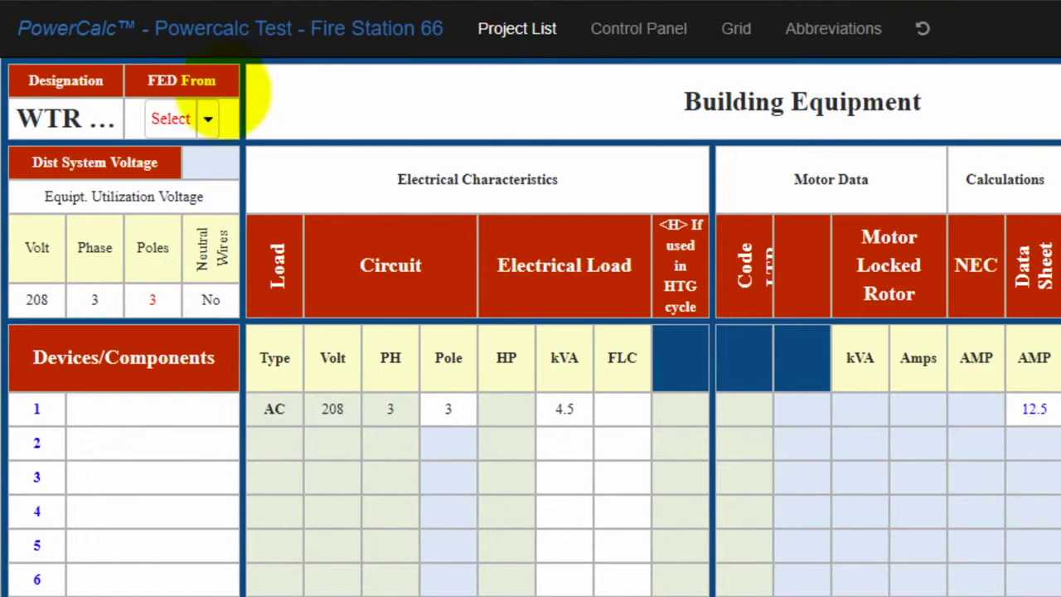
Step: Feed WTR HTR from circuit 1 of LA
left_click(207, 119)
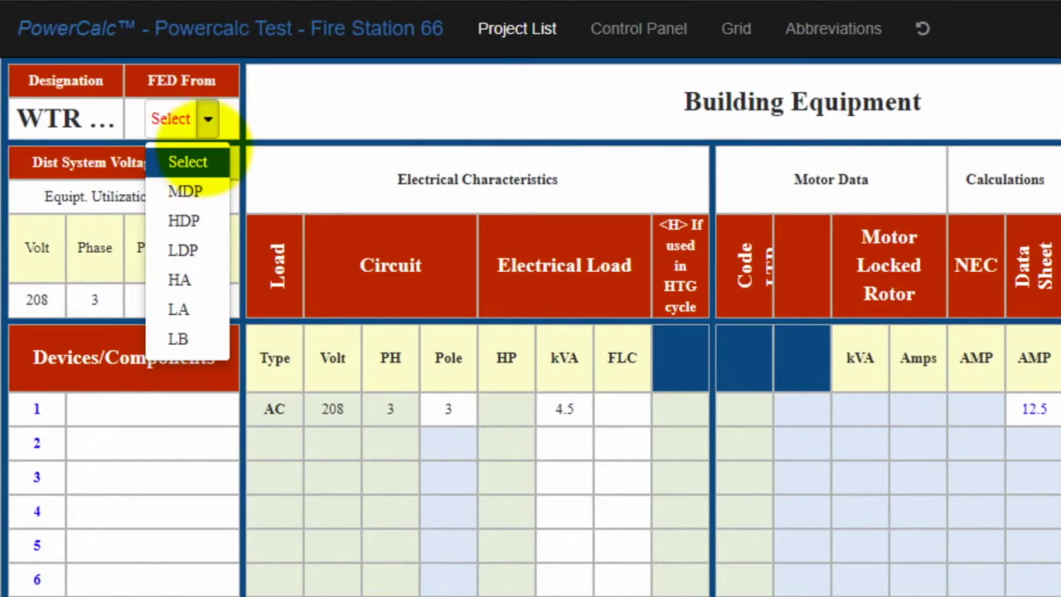
left_click(178, 308)
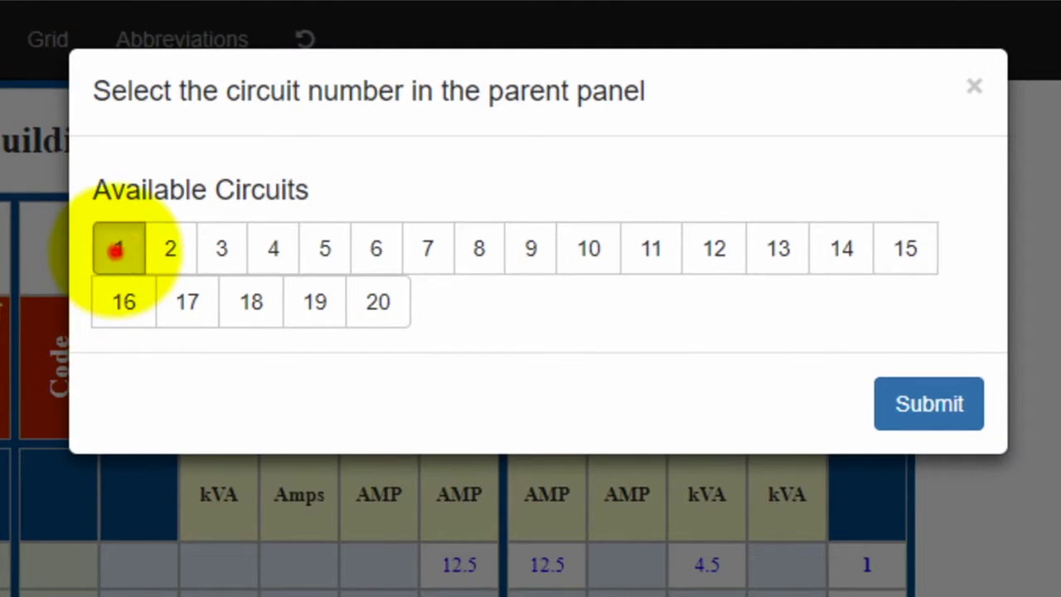
left_click(119, 249)
left_click(920, 406)
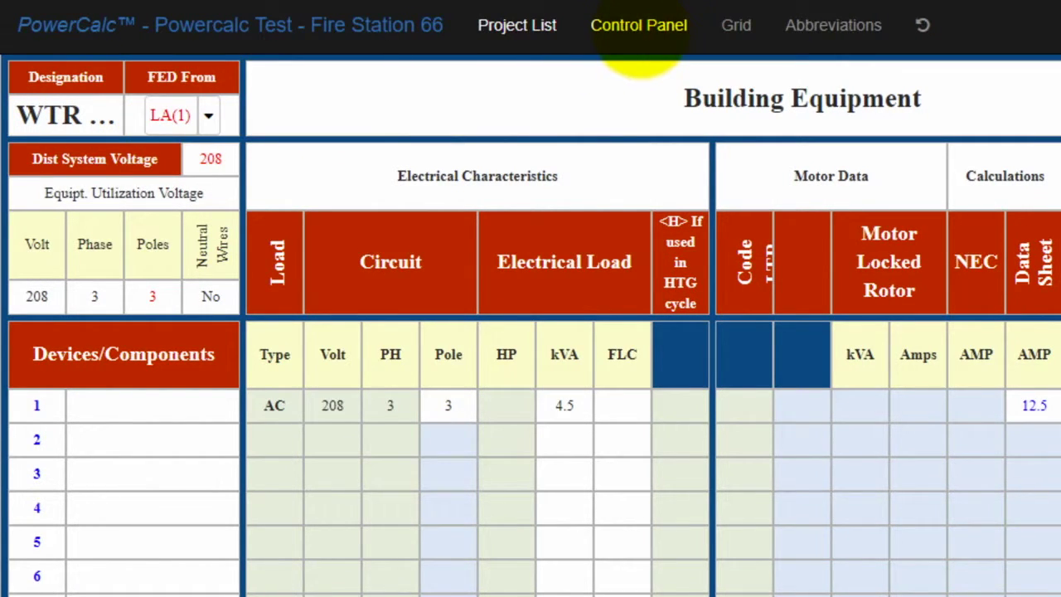
Step: Open the EF building equipment panelboard, define device 1 as an AC load at 480 V, 3 phase and 3 HP, and calculate it
left_click(673, 28)
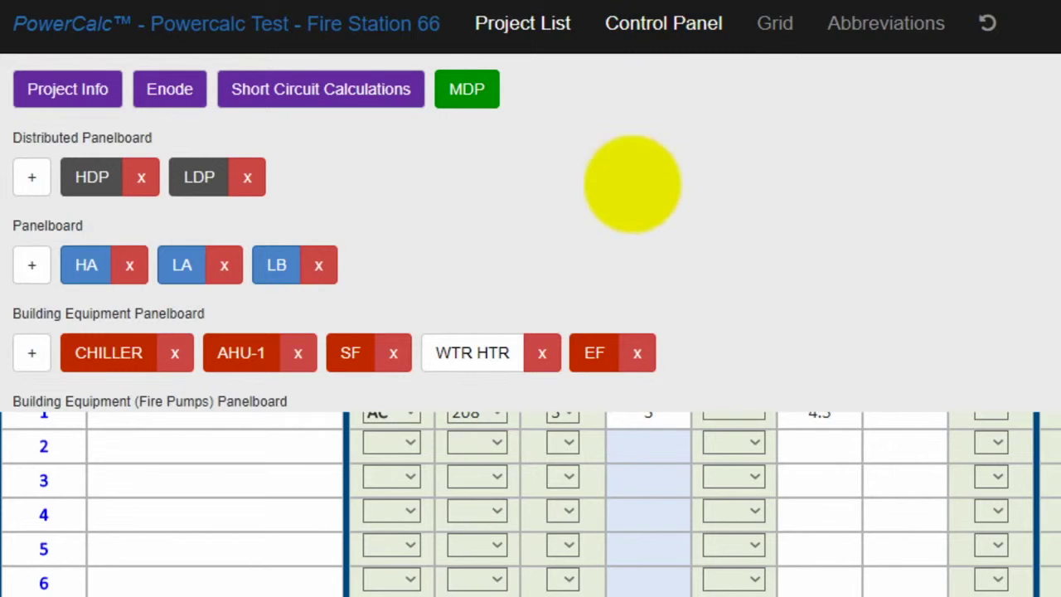
left_click(595, 351)
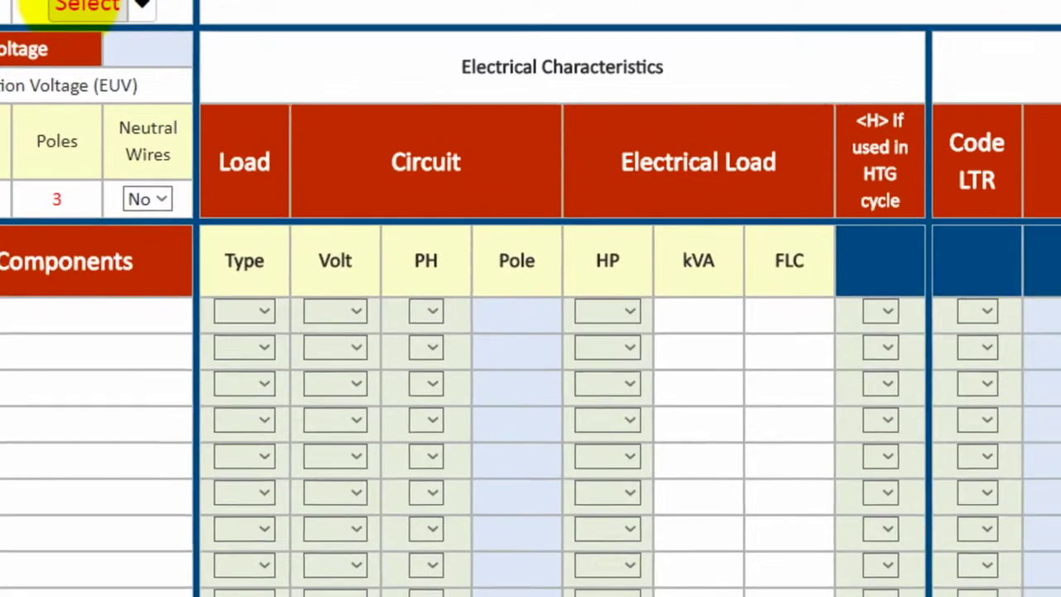
left_click(256, 307)
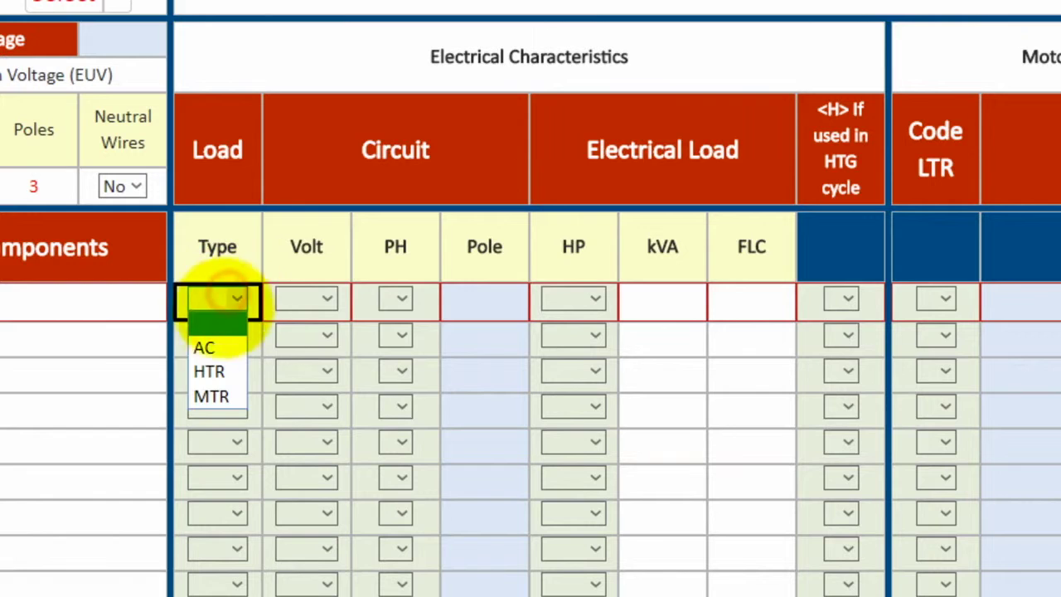
left_click(203, 347)
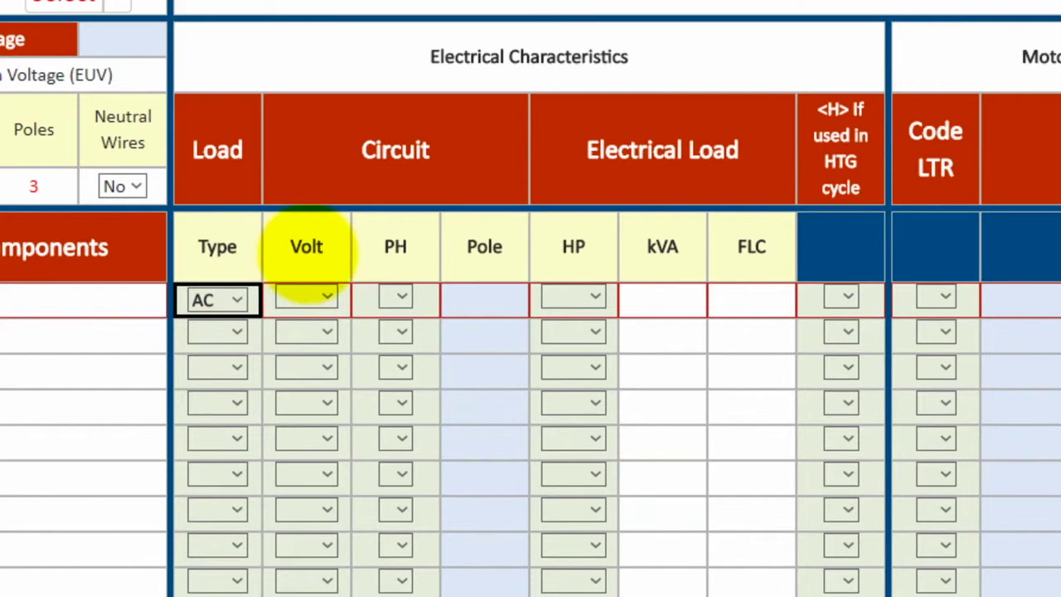
left_click(325, 296)
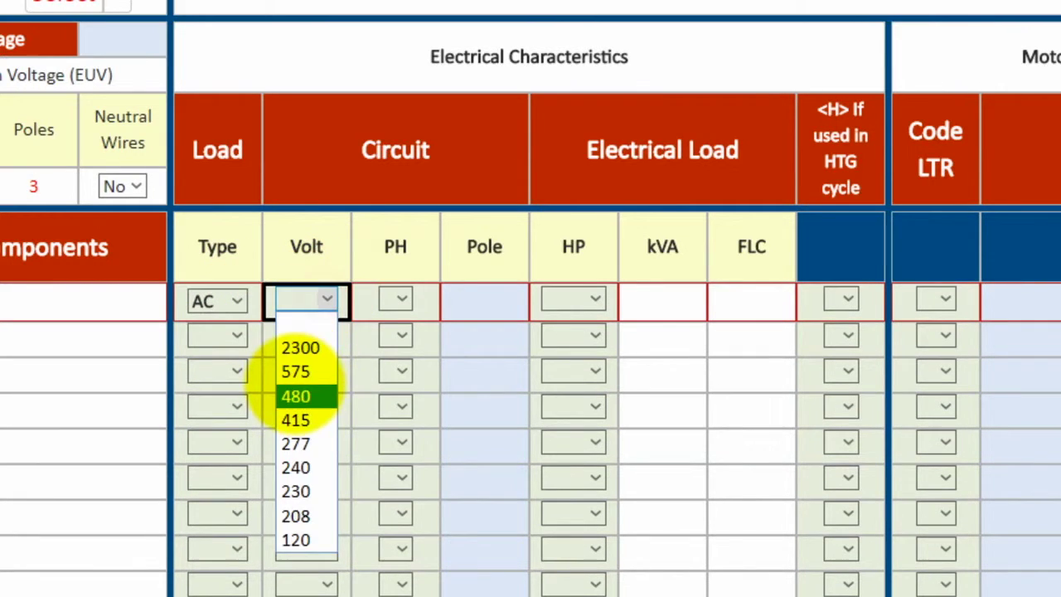
left_click(294, 386)
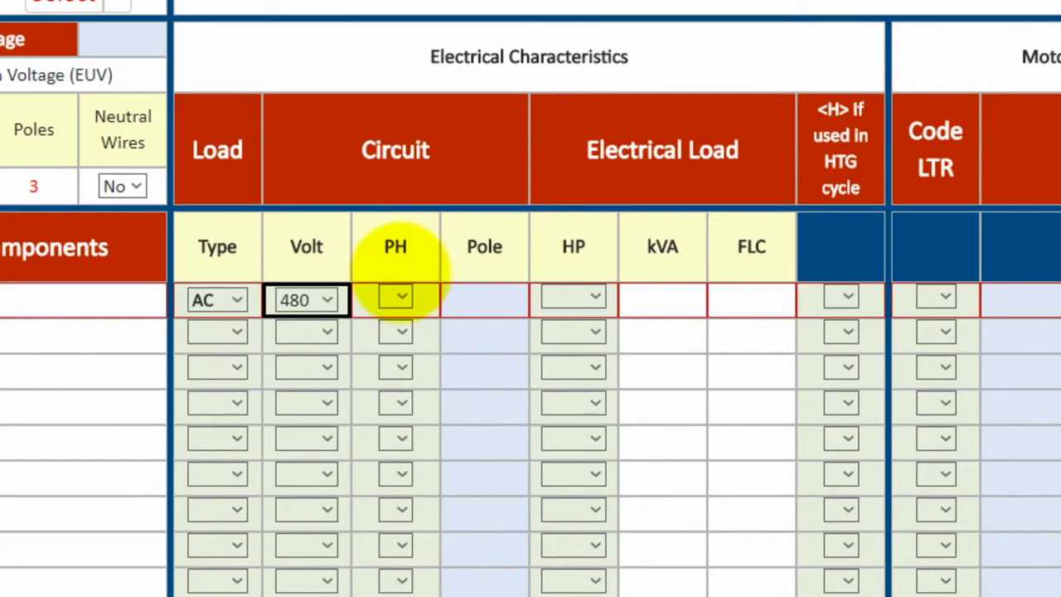
left_click(402, 295)
left_click(389, 371)
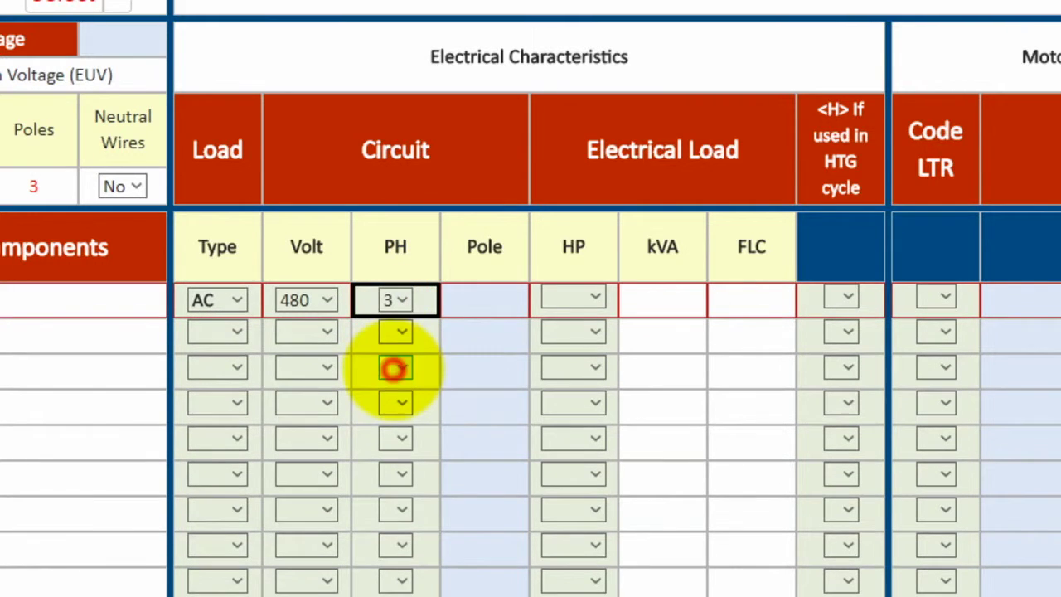
left_click(592, 295)
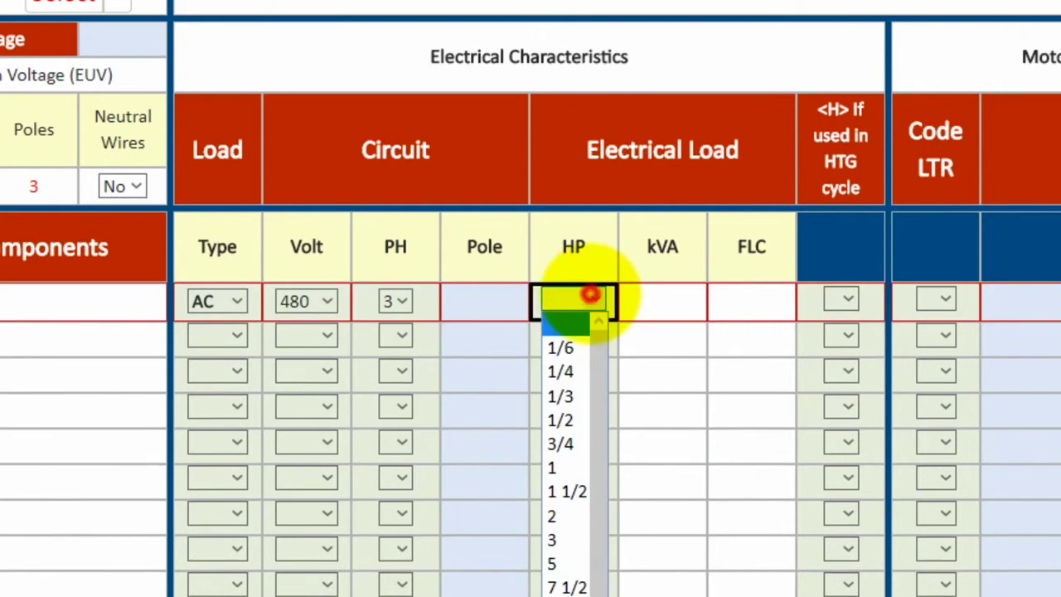
left_click(555, 538)
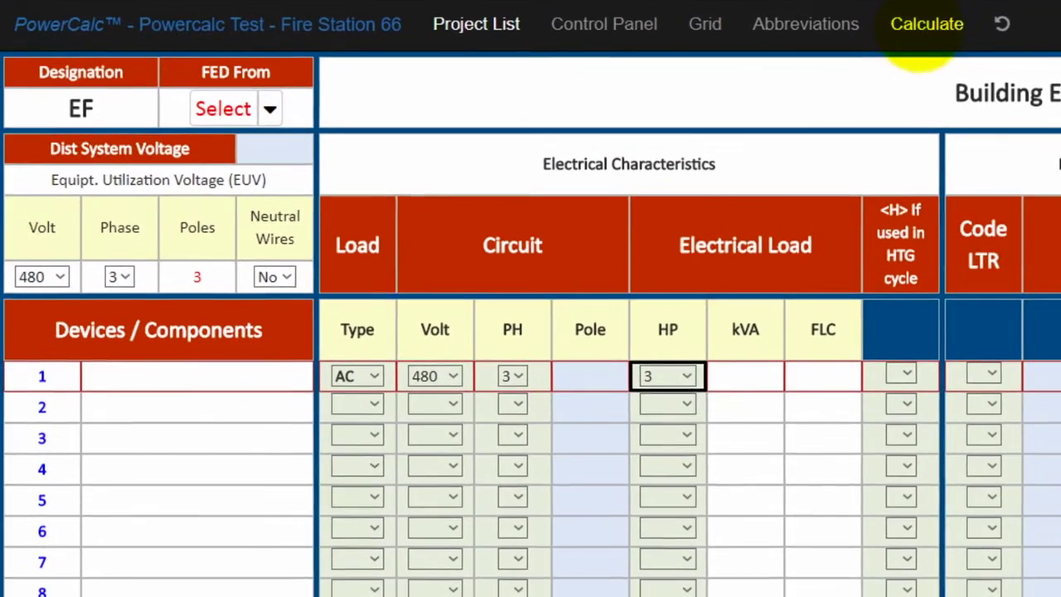
left_click(926, 25)
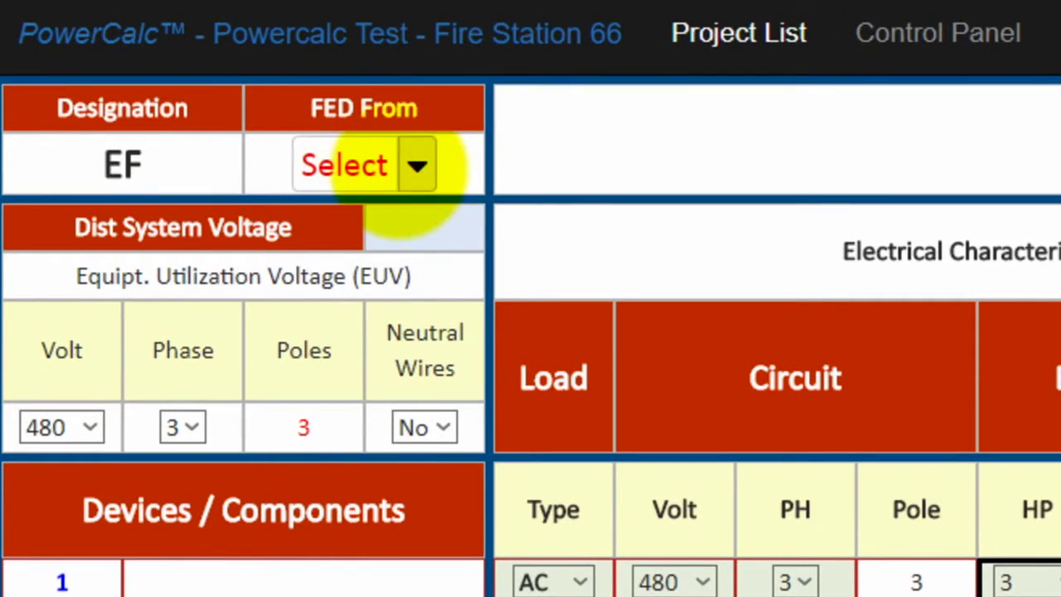
Step: Feed EF from circuit 9 of MDP and bring up the project's overview of panelboards
left_click(413, 167)
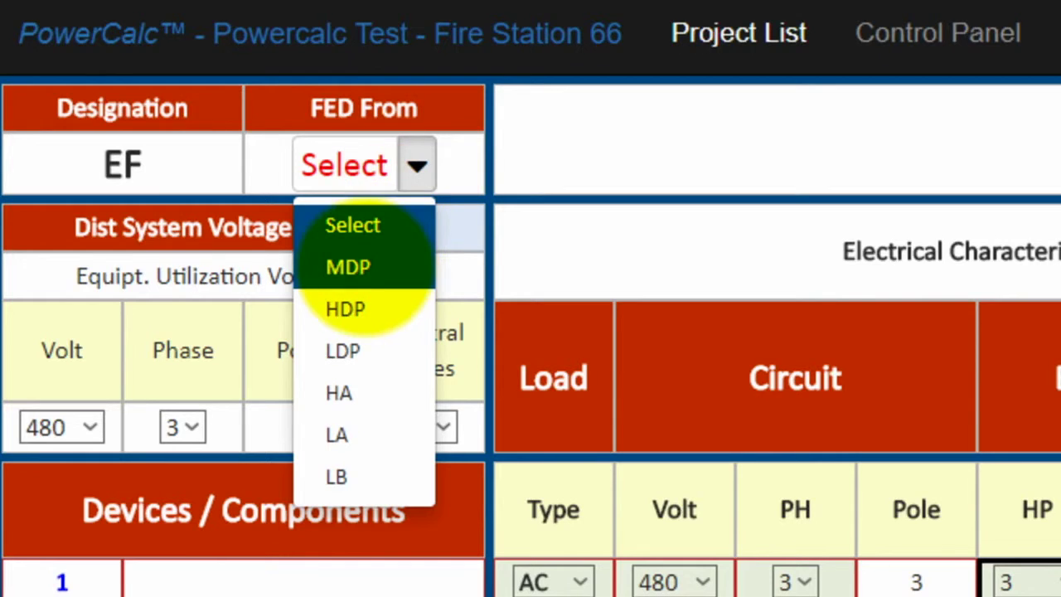
left_click(356, 266)
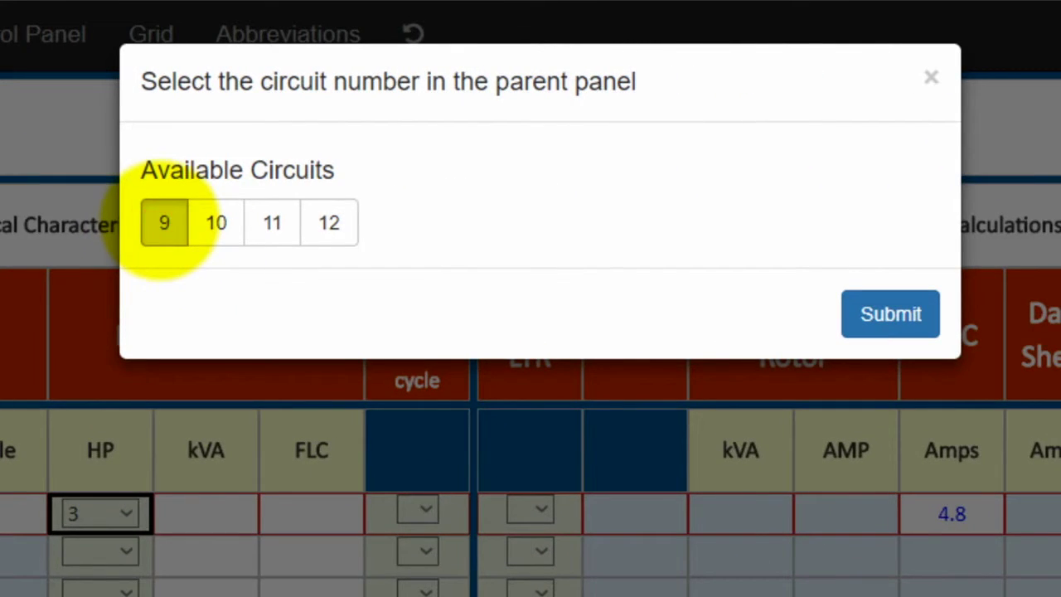
left_click(164, 222)
left_click(890, 315)
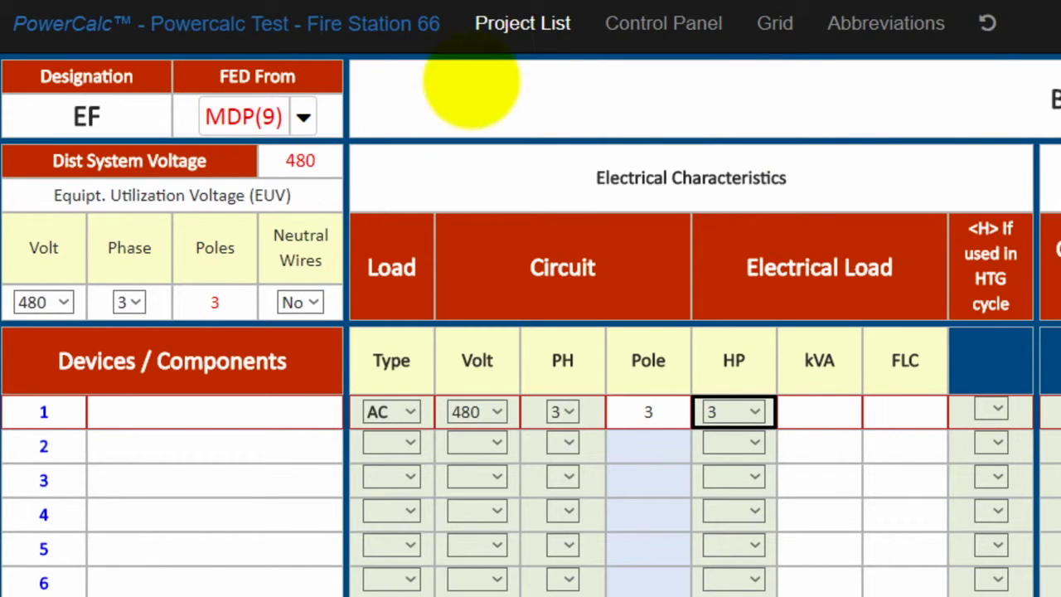
left_click(661, 30)
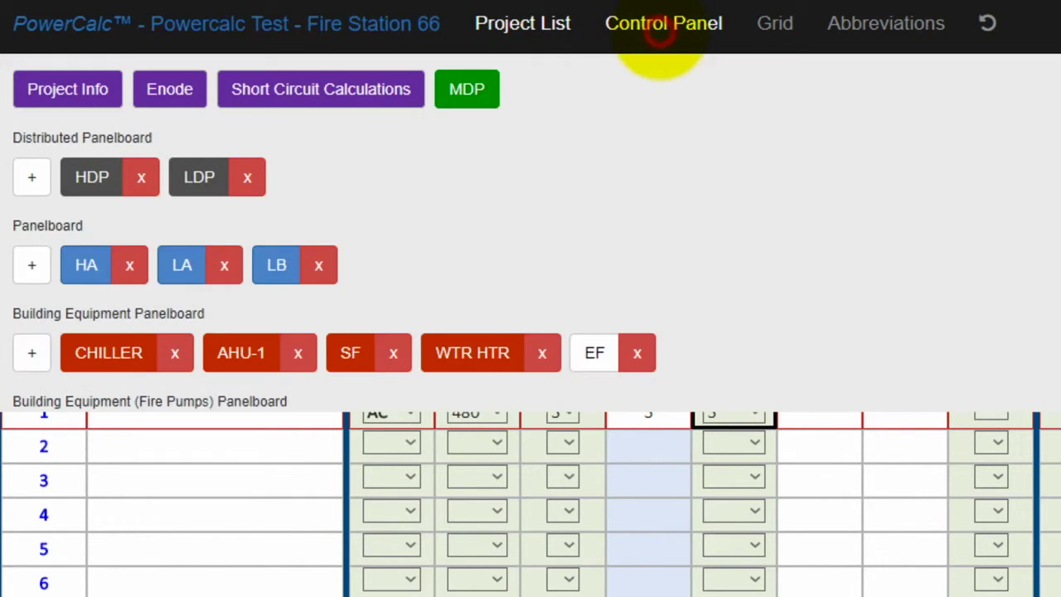